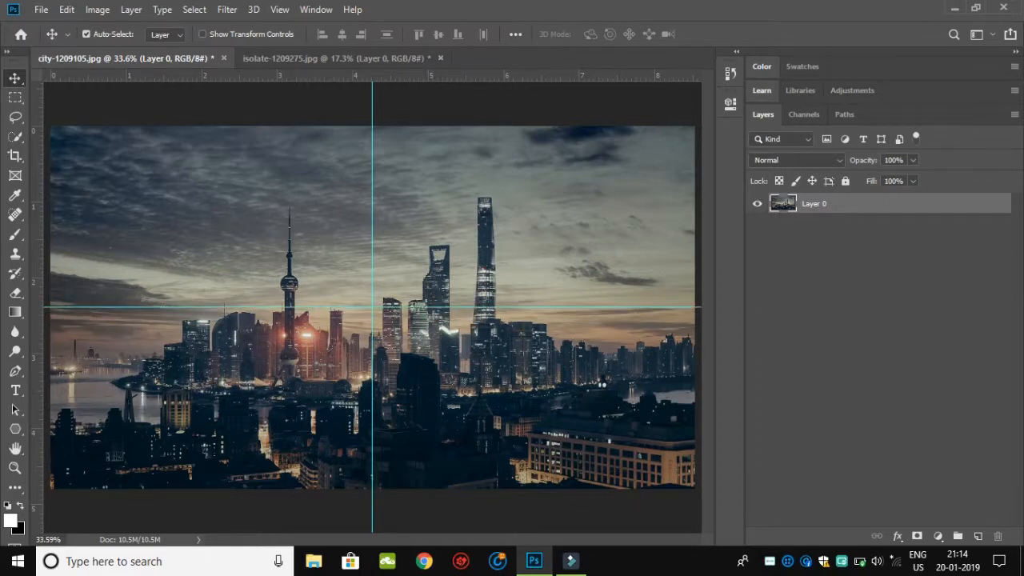
Step: Draw a white three-sided polygon about 892 by 772 px on a new layer, pointing up and centred on the vertical guide
click(977, 536)
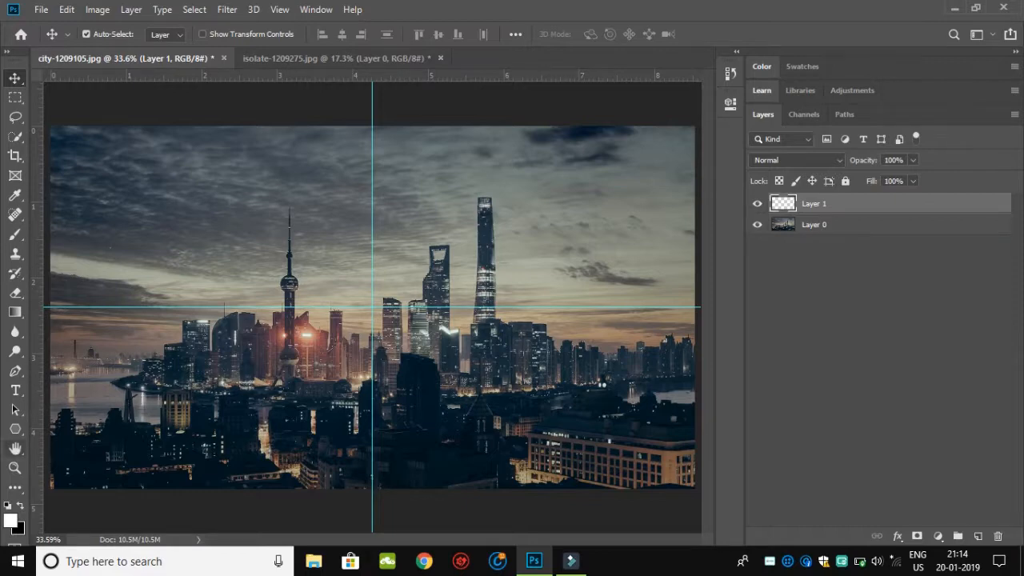
click(15, 430)
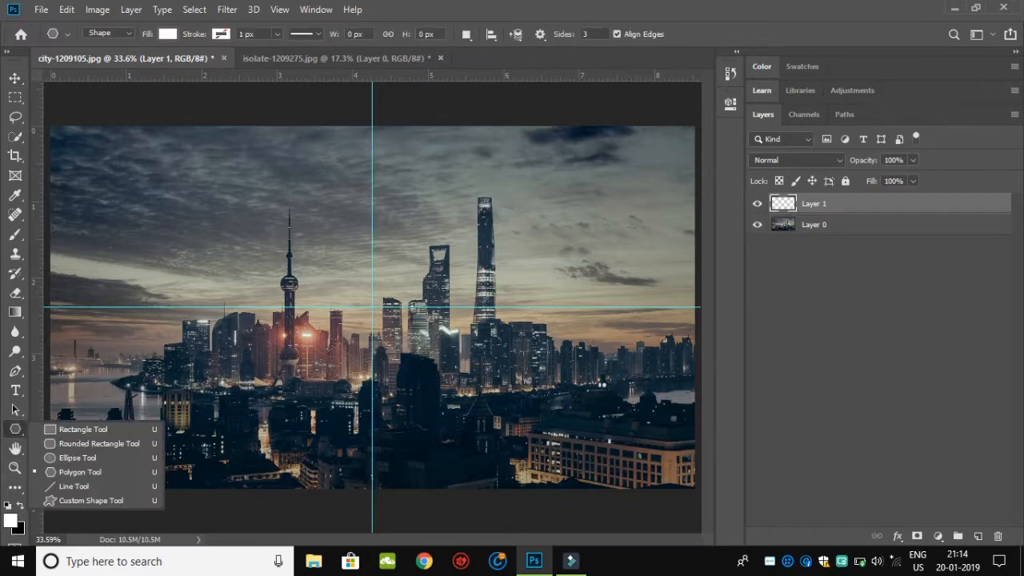
click(80, 472)
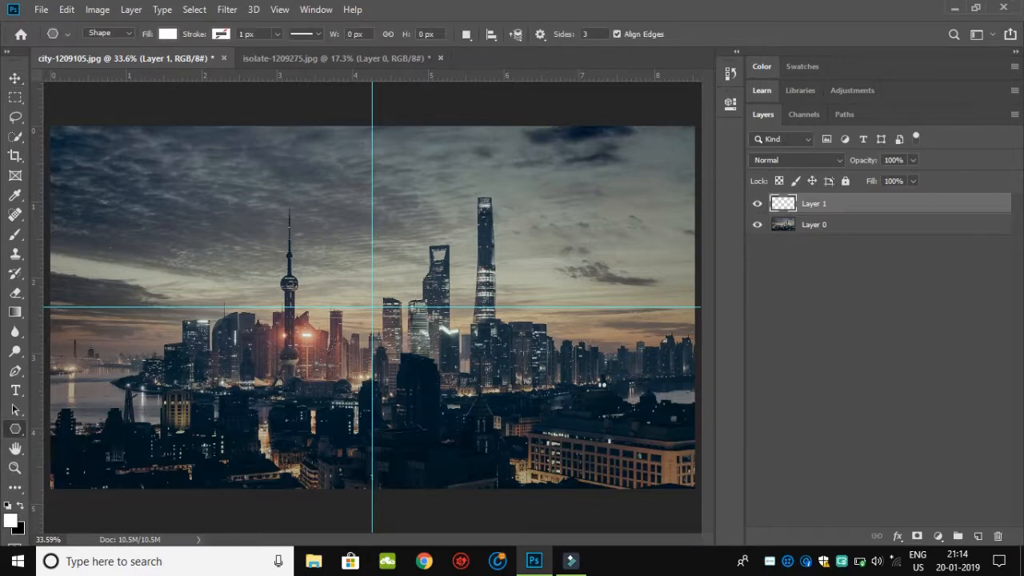
click(590, 34)
drag(372, 401, 394, 273)
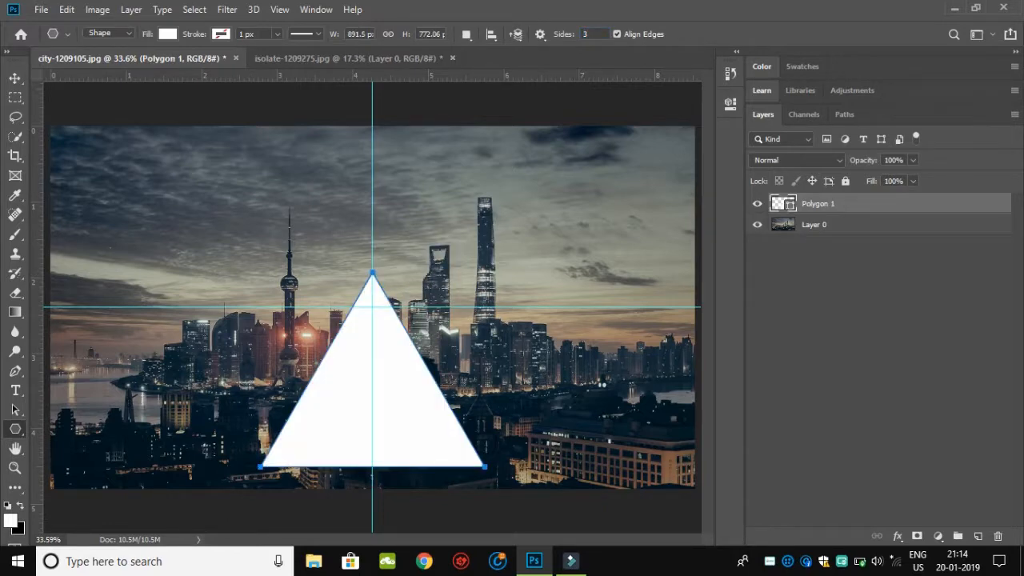
Step: Move the triangle up to centre it on the guide intersection and enlarge it slightly about its centre
key(v)
drag(404, 350, 404, 287)
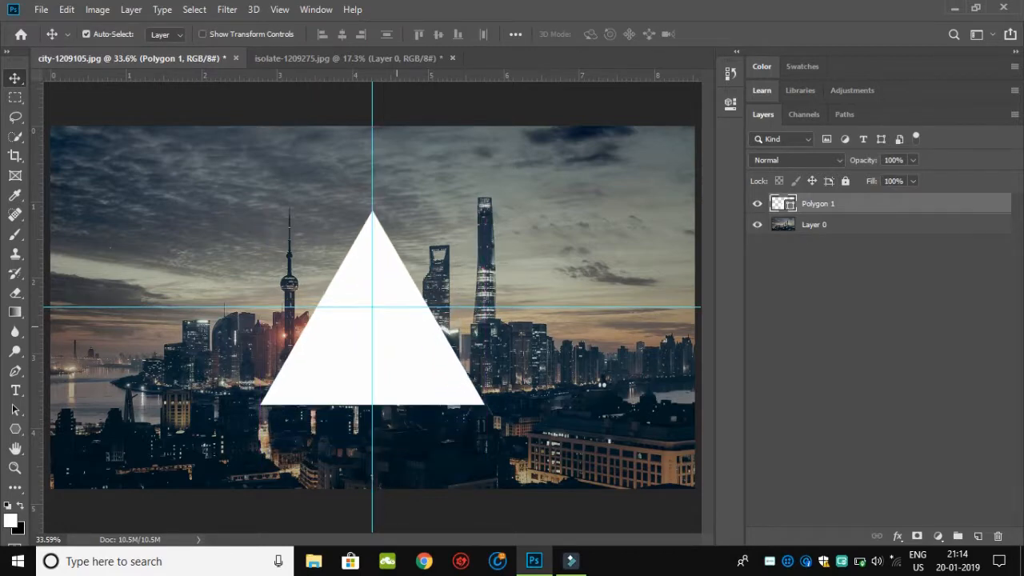
key(ctrl+t)
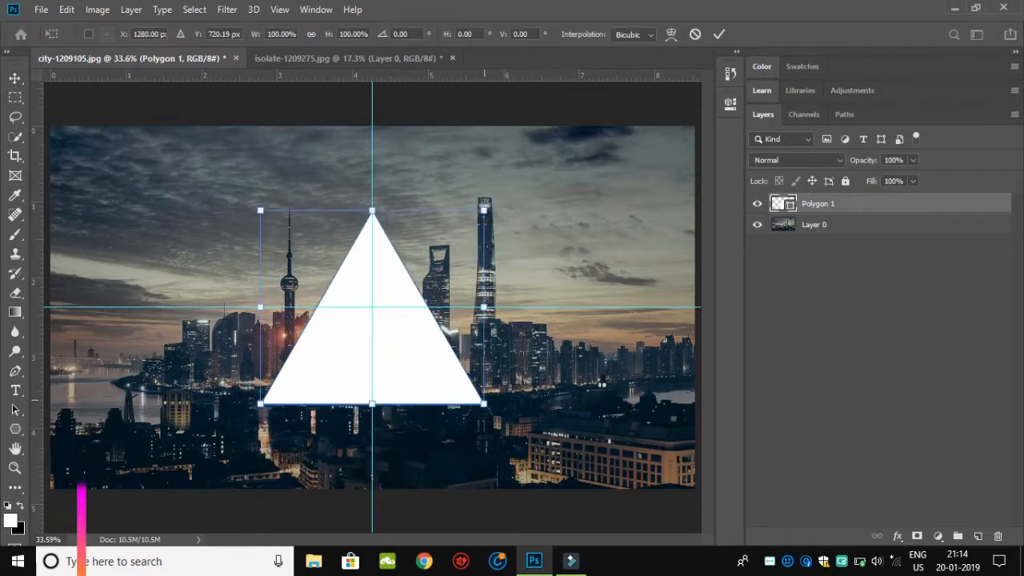
drag(484, 404, 503, 421)
click(719, 34)
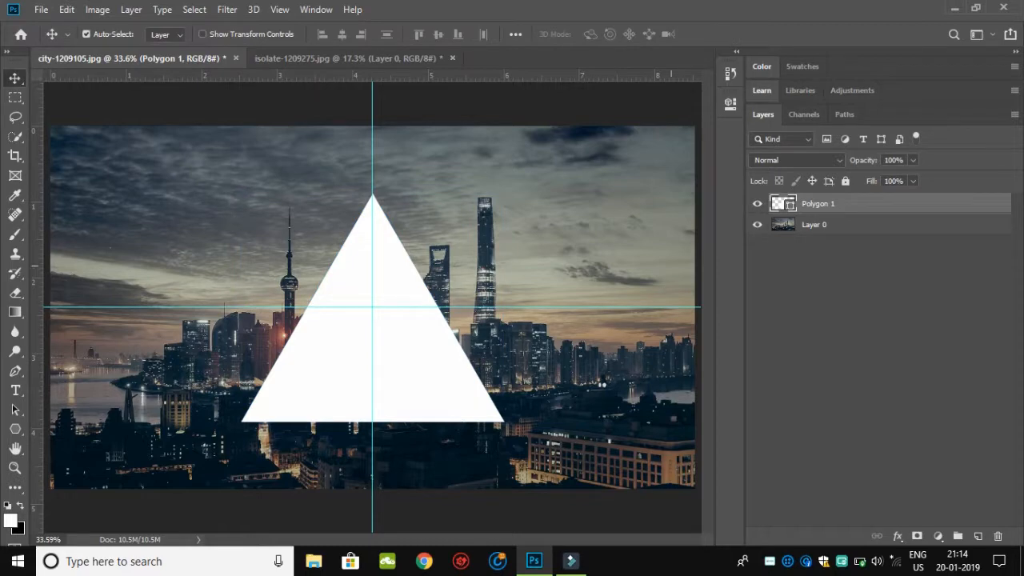
Step: Draw an inverted white triangle about 799 by 692 px on a new layer directly above Layer 0, centred on the vertical guide
click(815, 225)
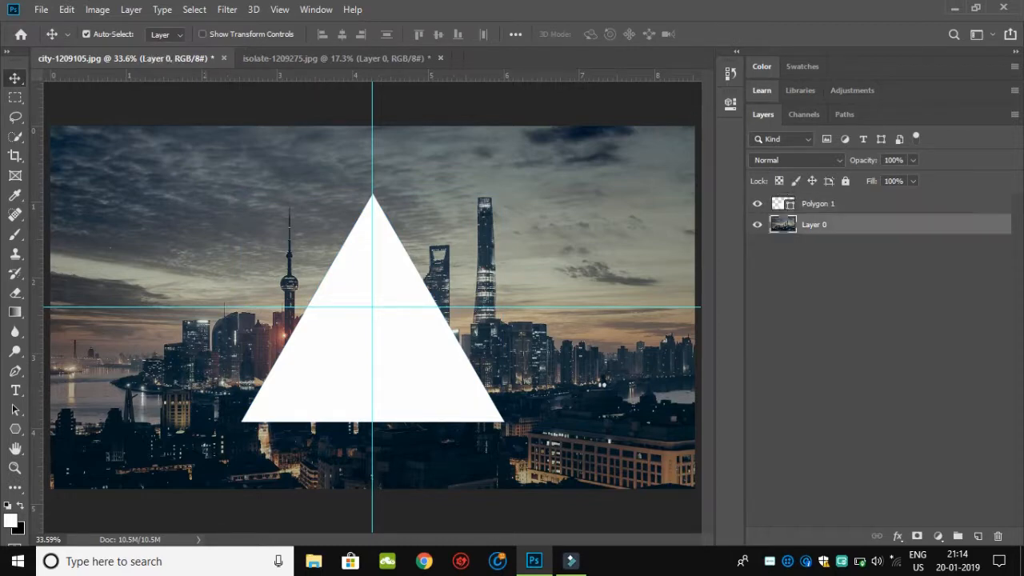
click(977, 535)
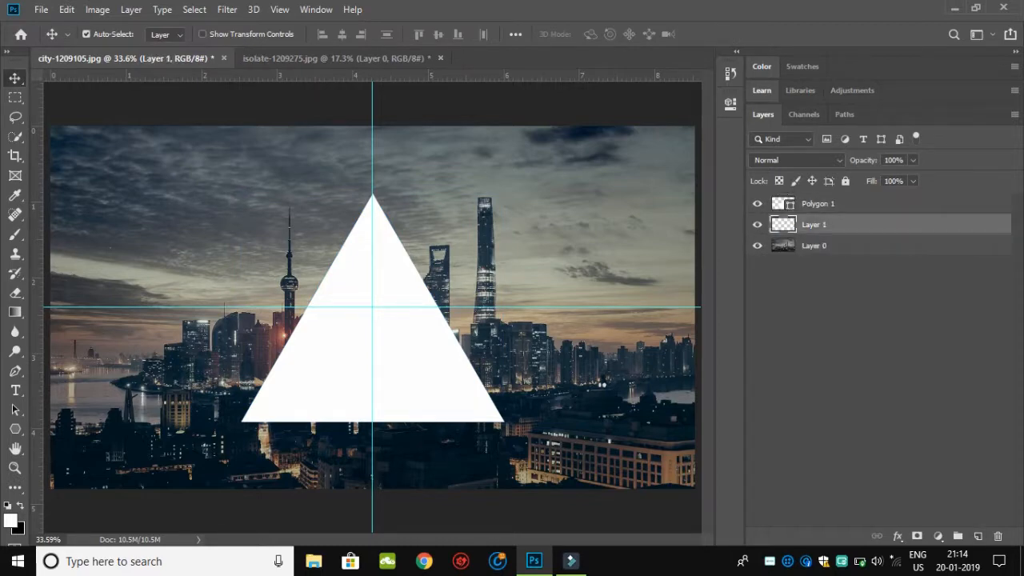
click(15, 429)
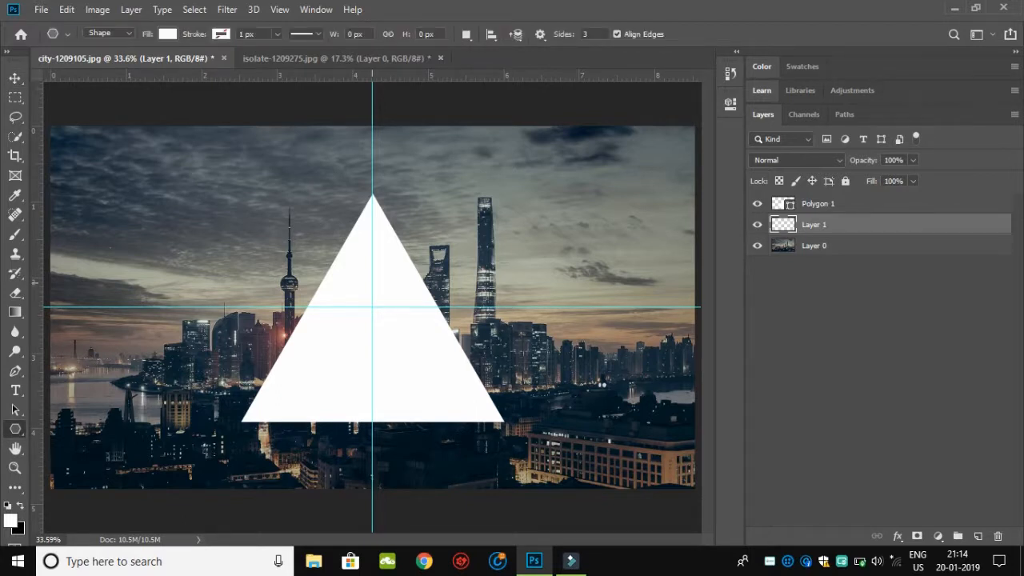
drag(372, 281, 372, 395)
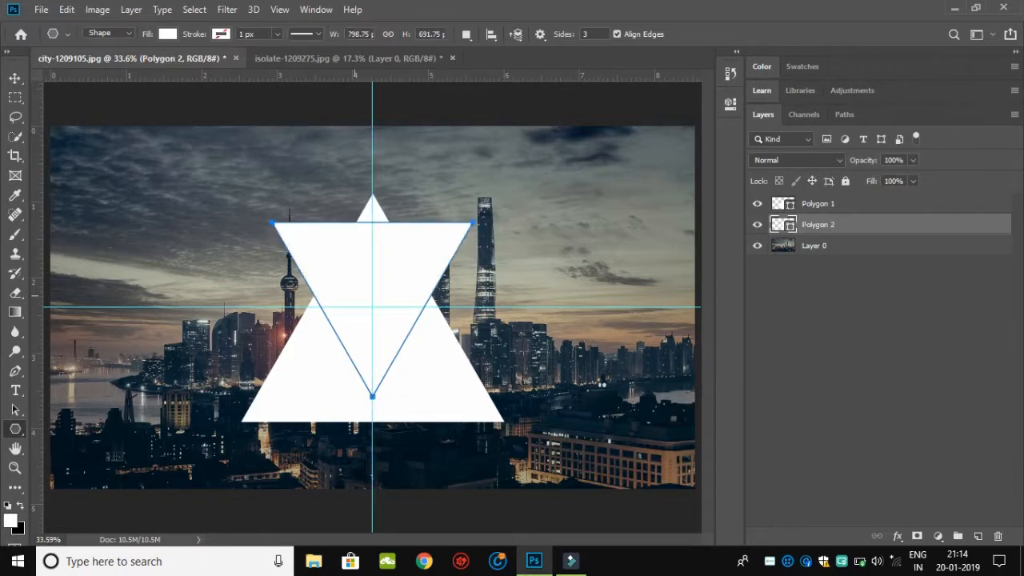
Step: Move the inverted triangle straight down until its tip extends below the large triangle's base
key(v)
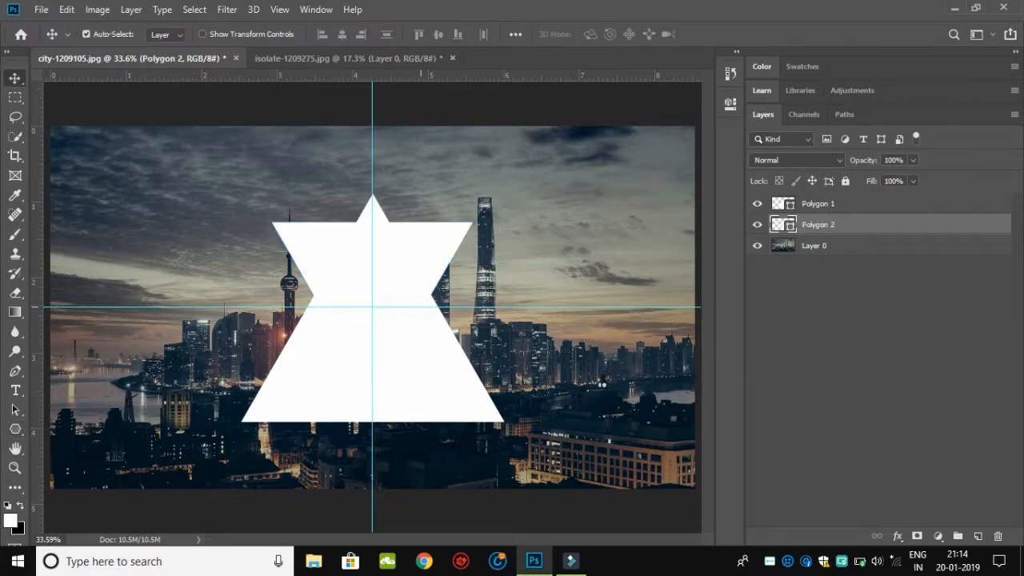
drag(397, 253, 398, 266)
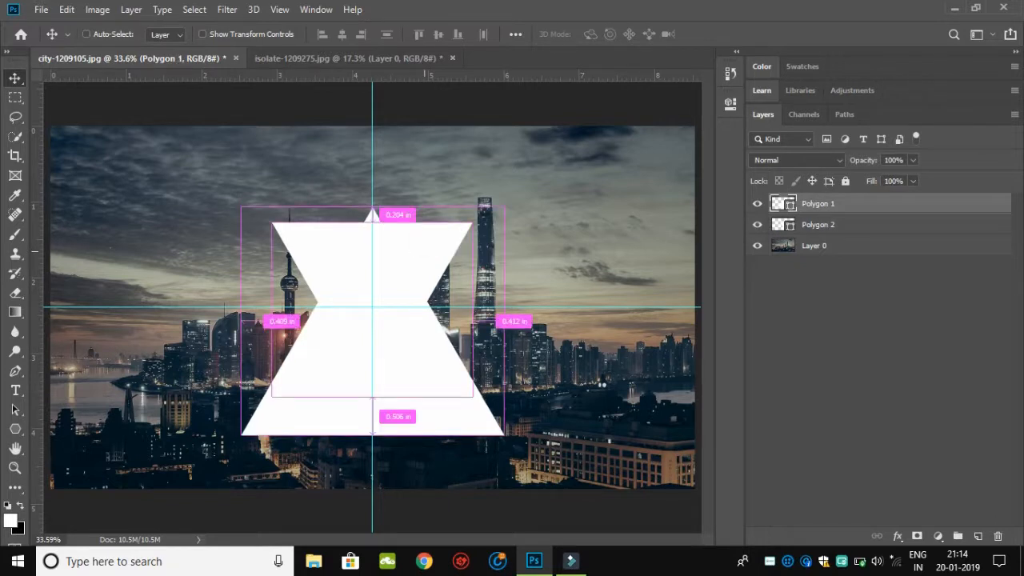
key(ctrl+z)
drag(444, 227, 444, 277)
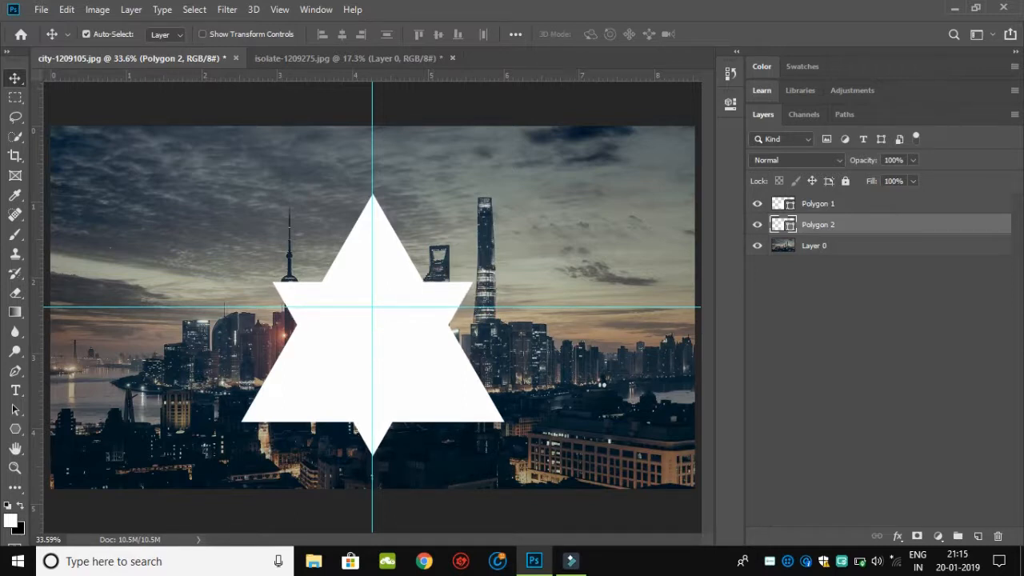
Step: Draw an 834 px circle from the guide intersection on a new layer above Layer 0, and move it down to about Y 434 px
click(602, 380)
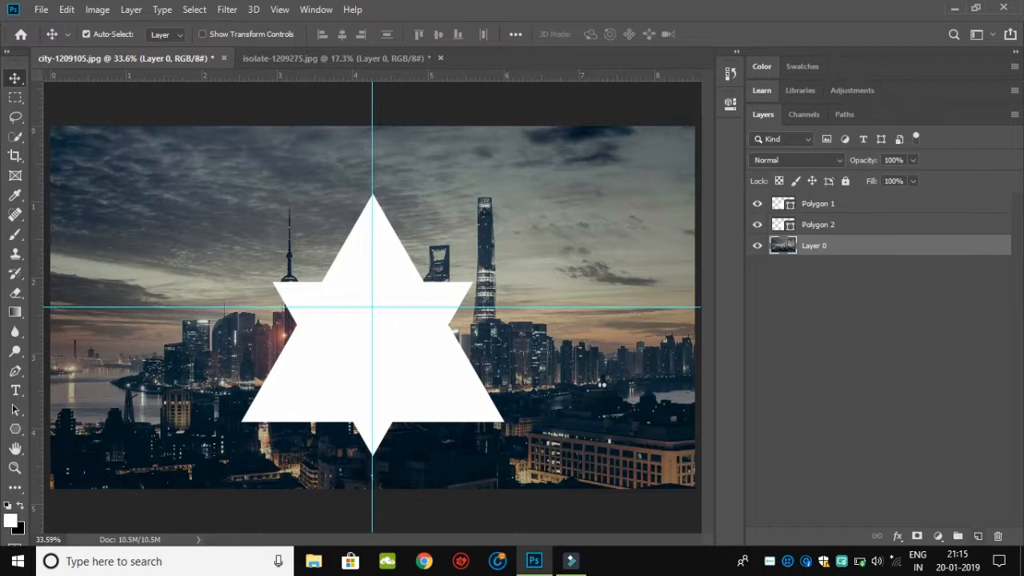
click(977, 536)
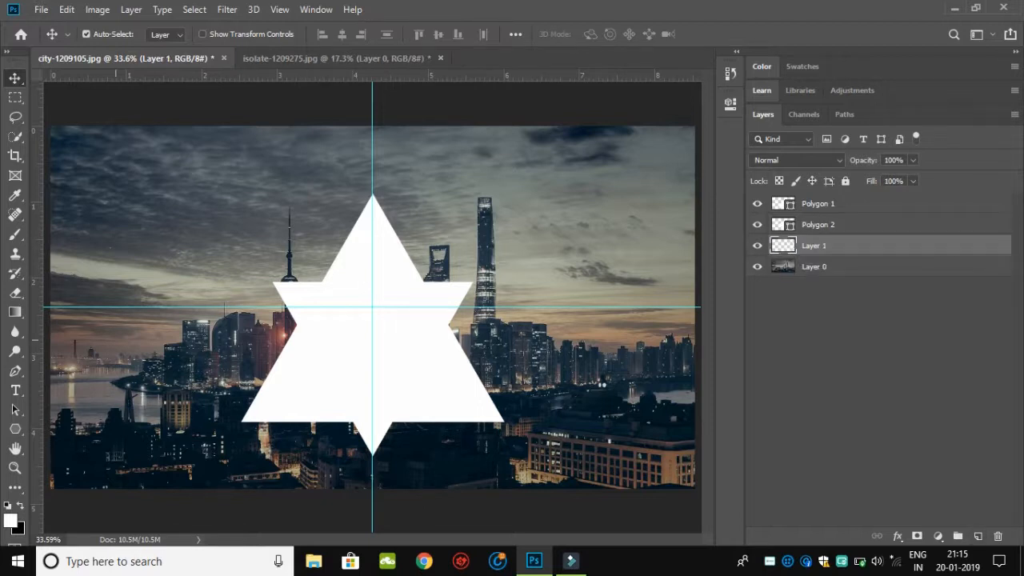
click(15, 429)
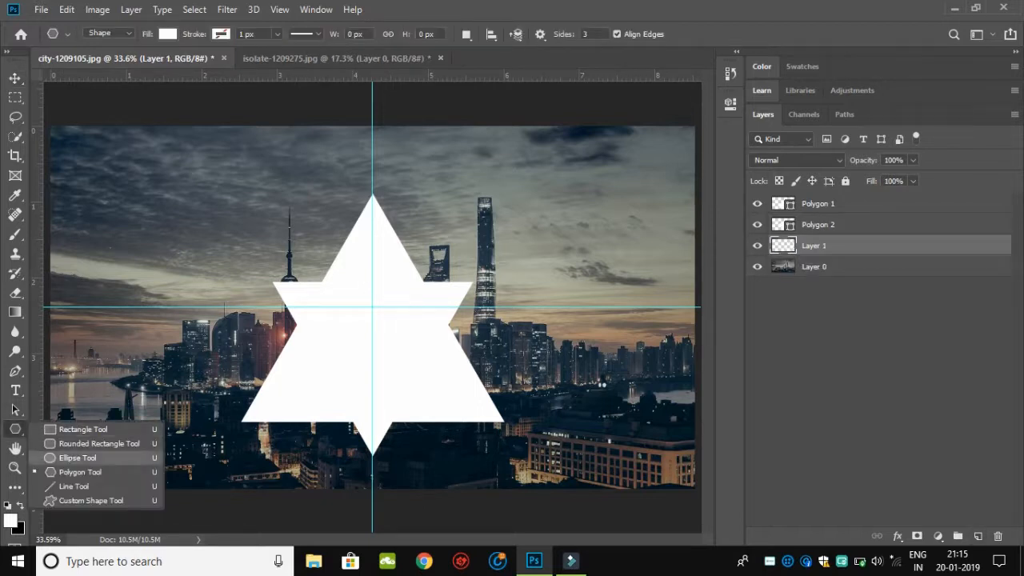
click(72, 458)
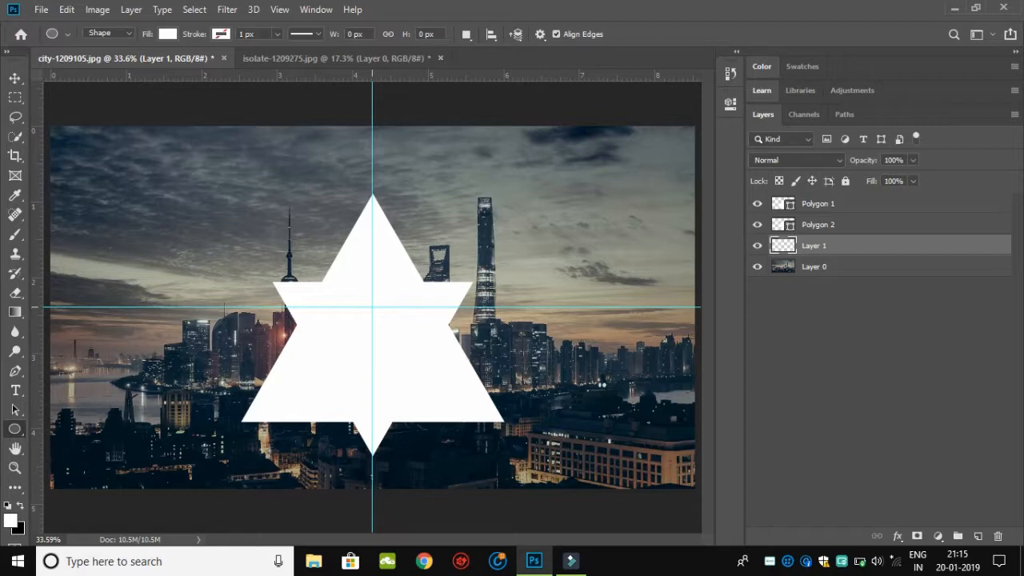
drag(374, 307, 507, 374)
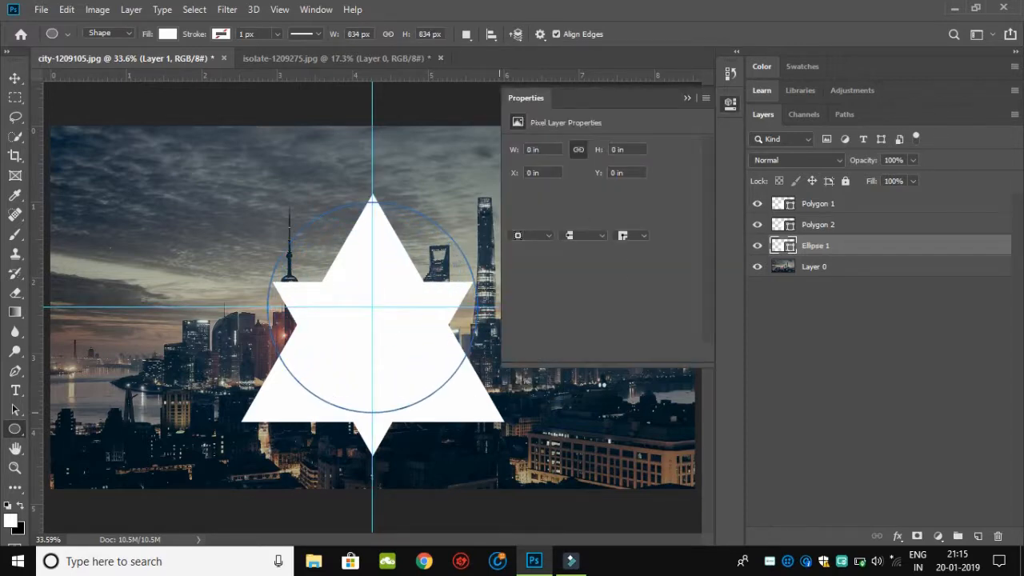
key(v)
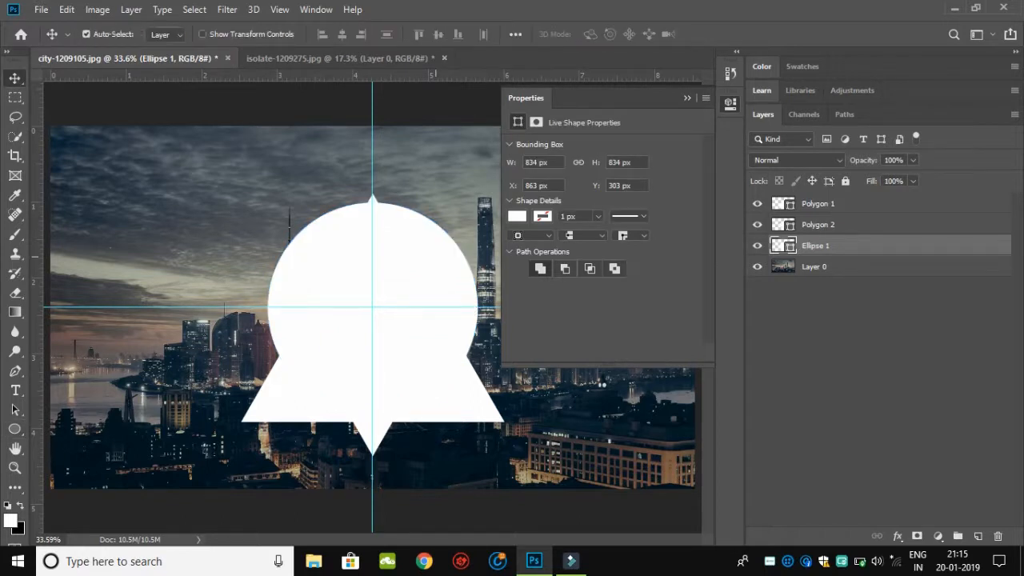
drag(448, 220, 450, 254)
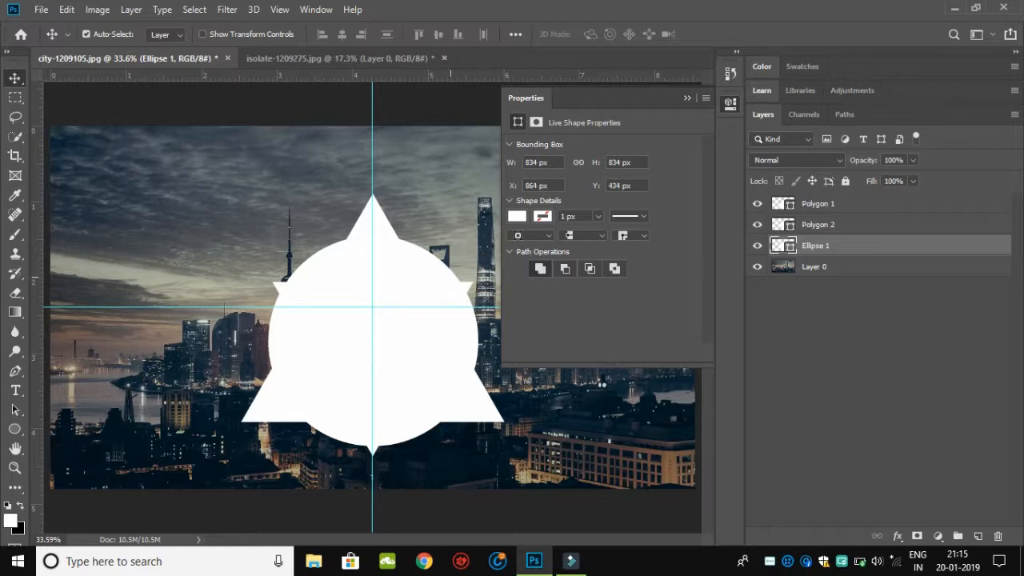
Step: Remove the circle's fill and give it a solid white 10 px stroke
click(516, 215)
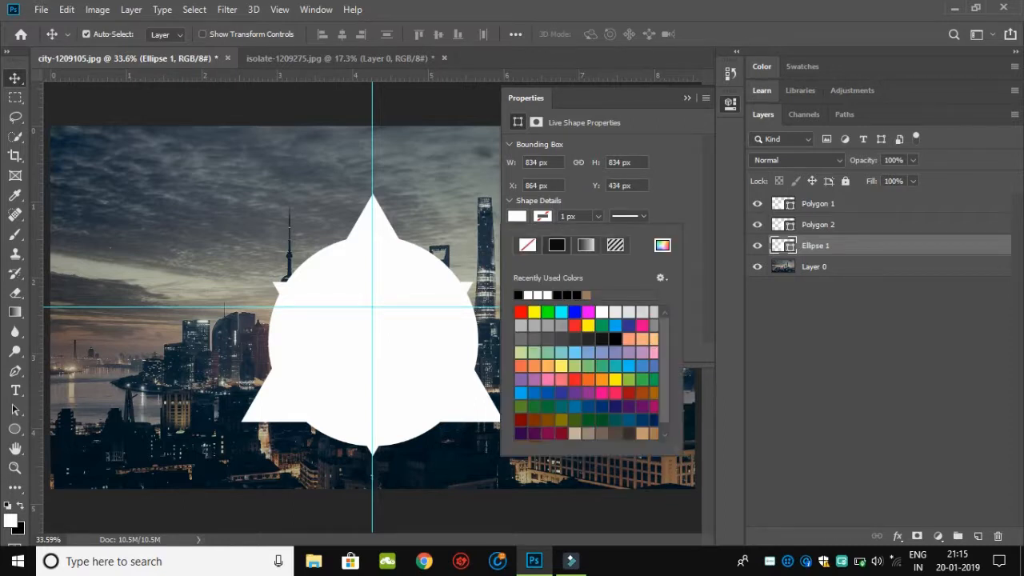
click(527, 245)
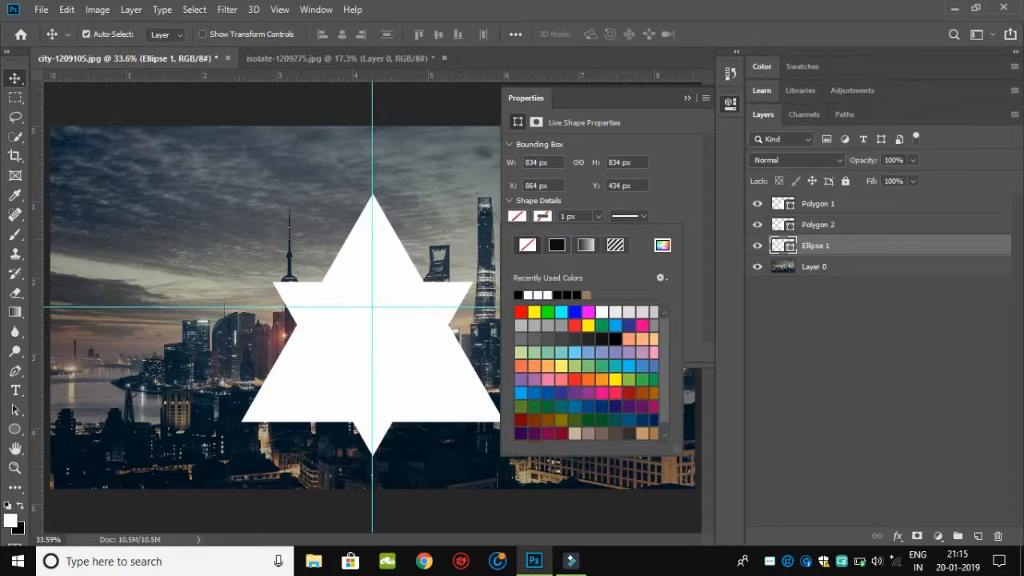
click(557, 245)
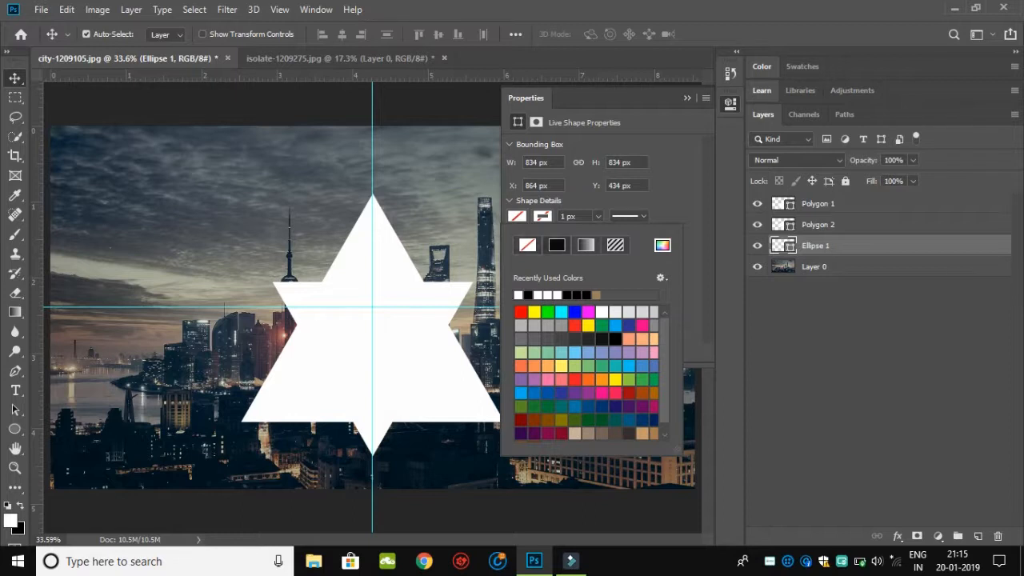
click(563, 216)
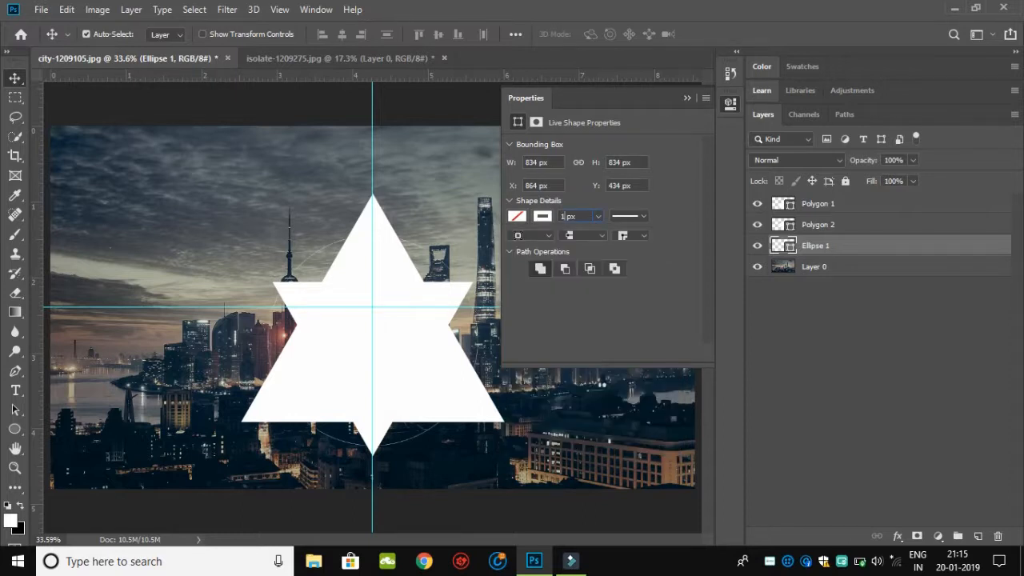
text(0)
key(Return)
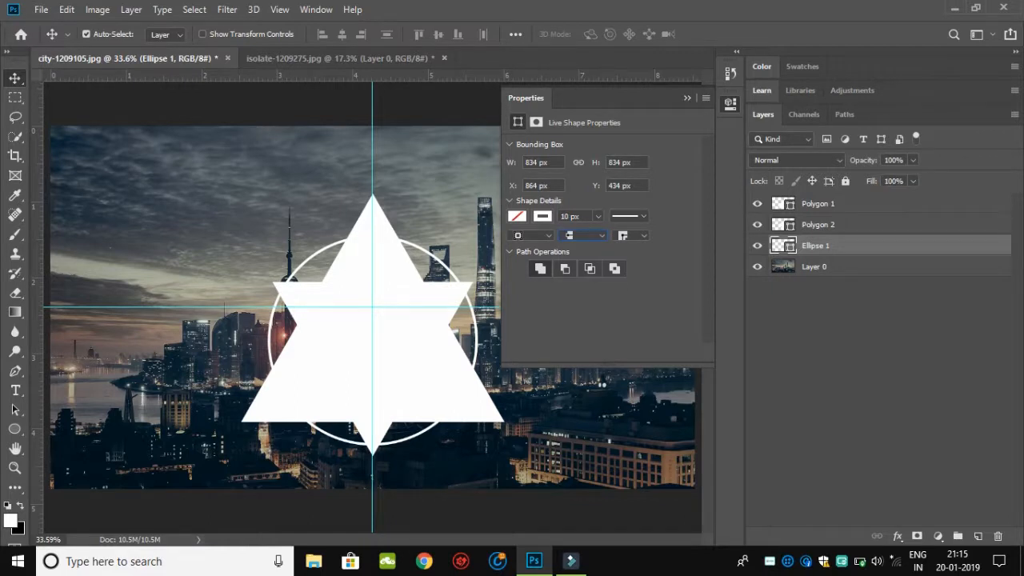
click(687, 97)
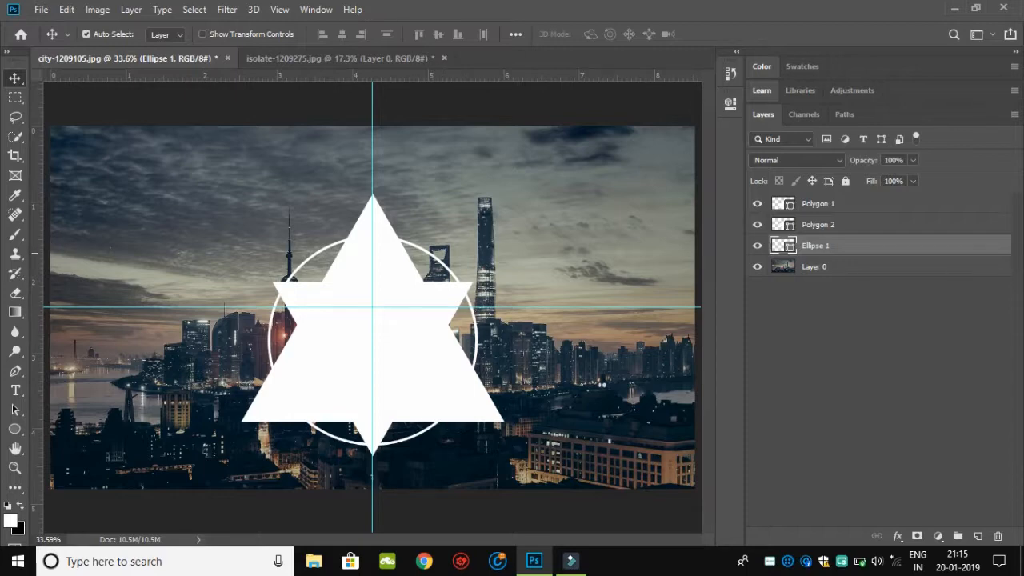
Step: Scale the circle outline proportionally to about 123.86% around its centre
key(ctrl+t)
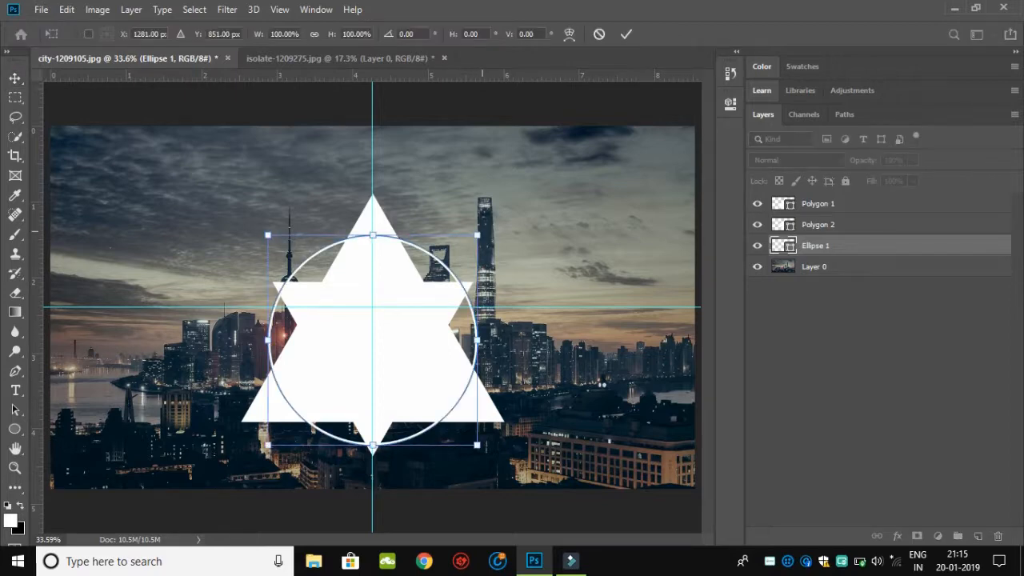
drag(476, 235, 501, 210)
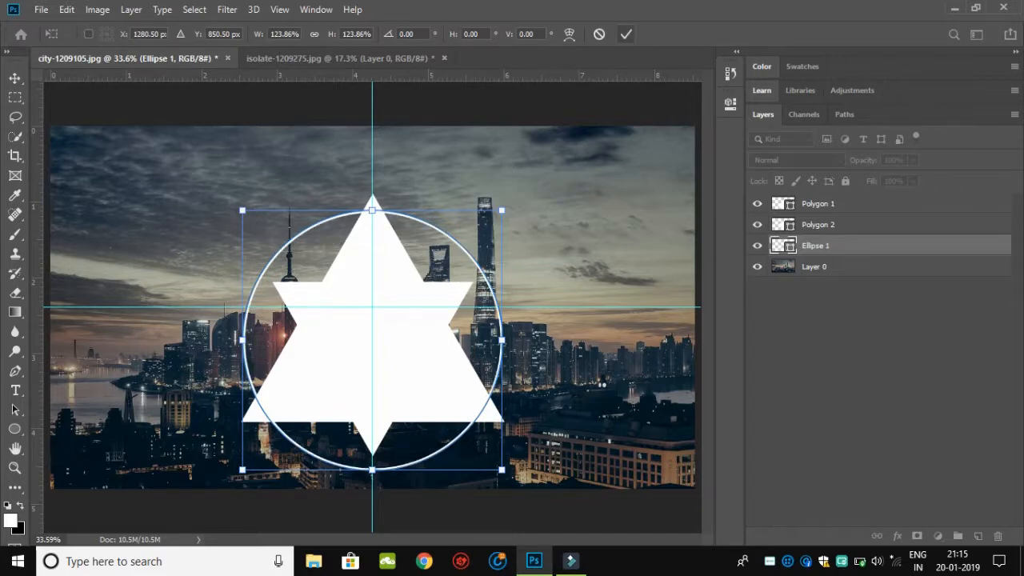
click(626, 34)
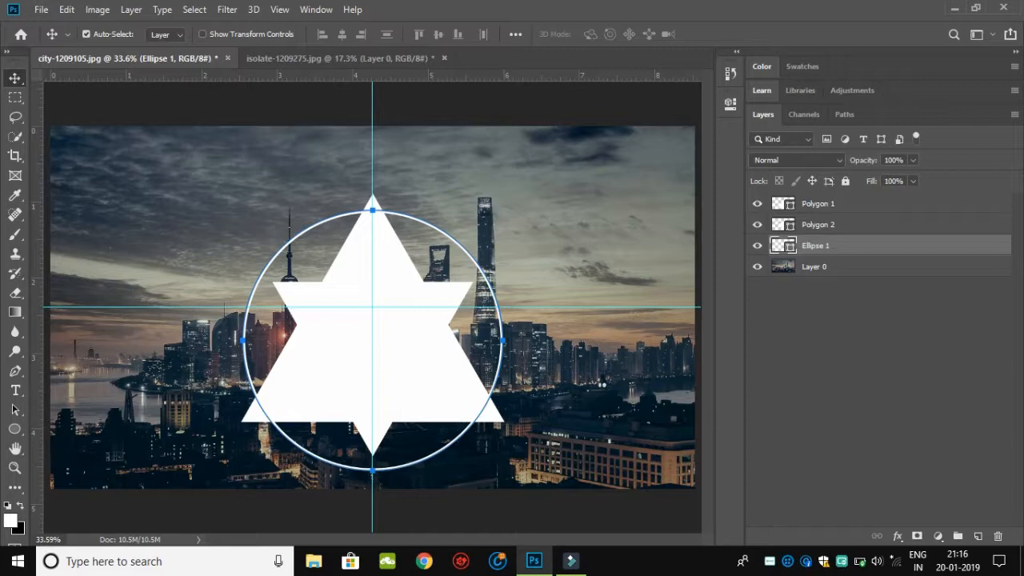
Step: Add a layer mask to the Polygon 2 layer and another to the Ellipse 1 layer
click(809, 225)
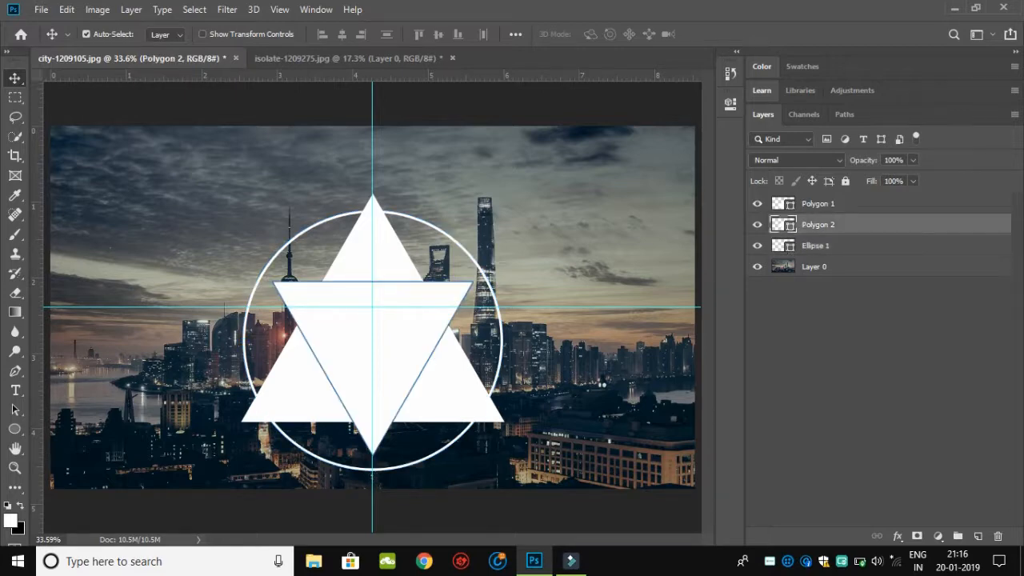
click(917, 536)
click(816, 246)
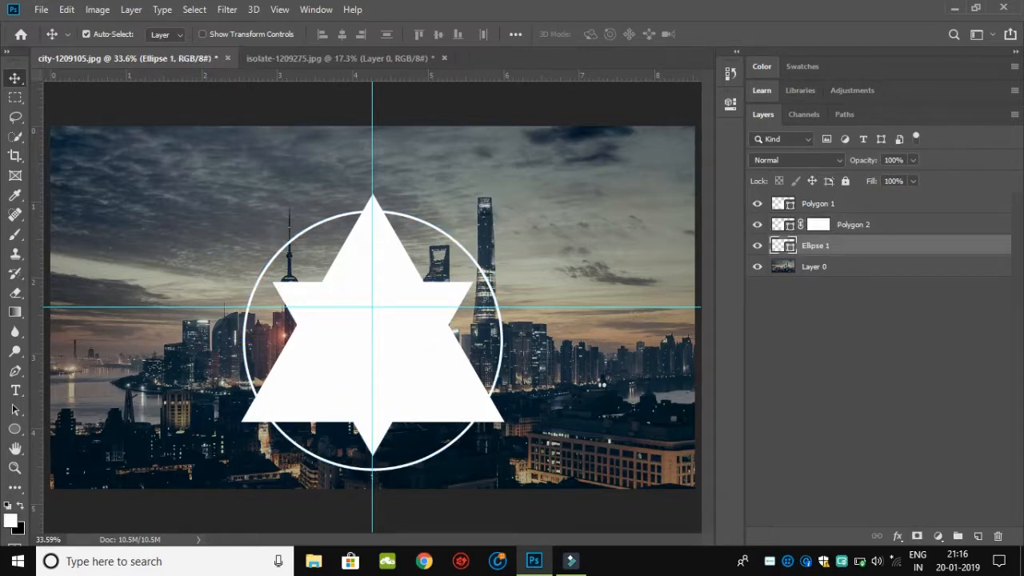
click(917, 536)
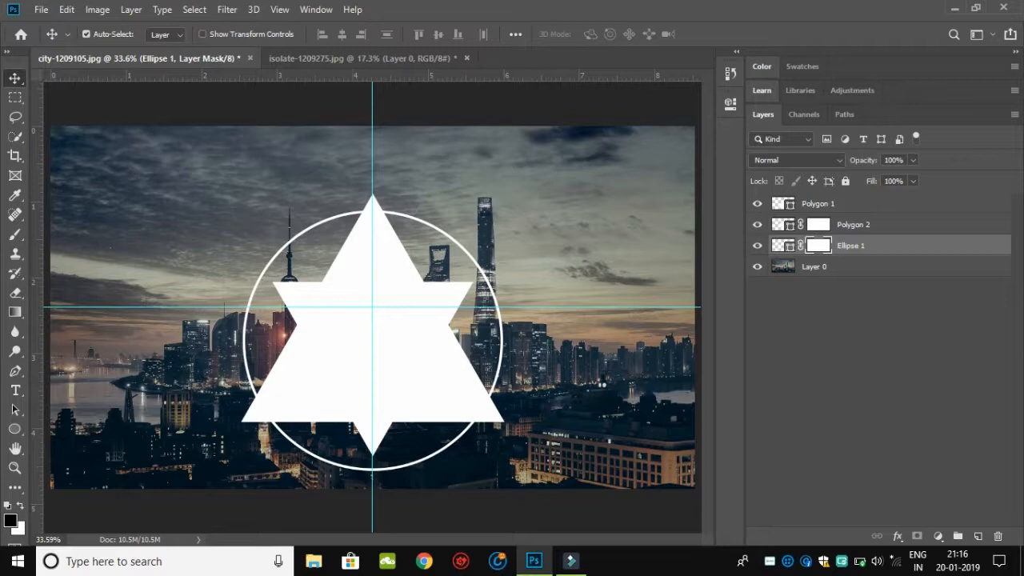
Step: Load the Polygon 1 triangle as a selection and expand it by 10 pixels
ctrl+click(783, 203)
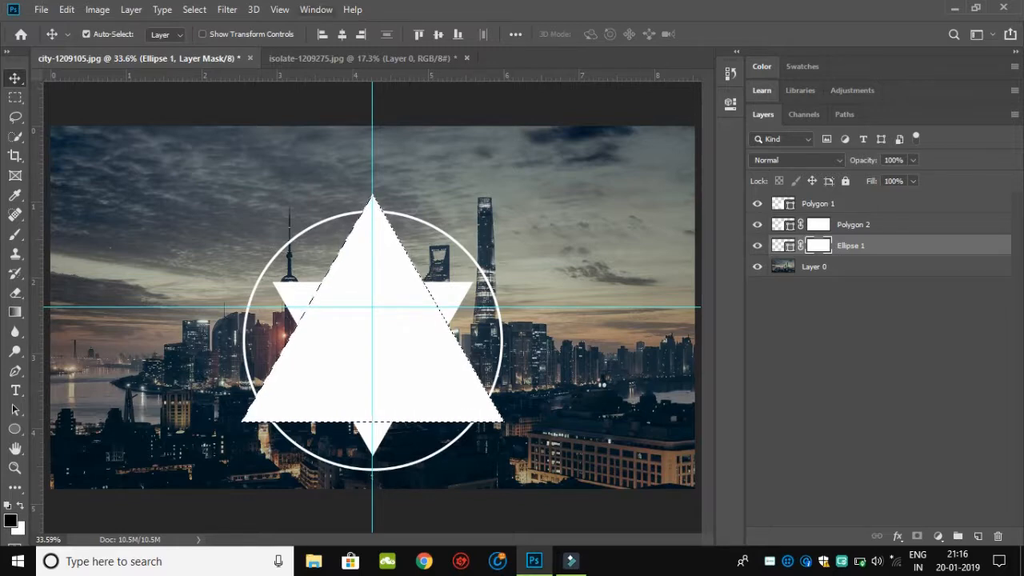
click(227, 9)
mouse_move(196, 10)
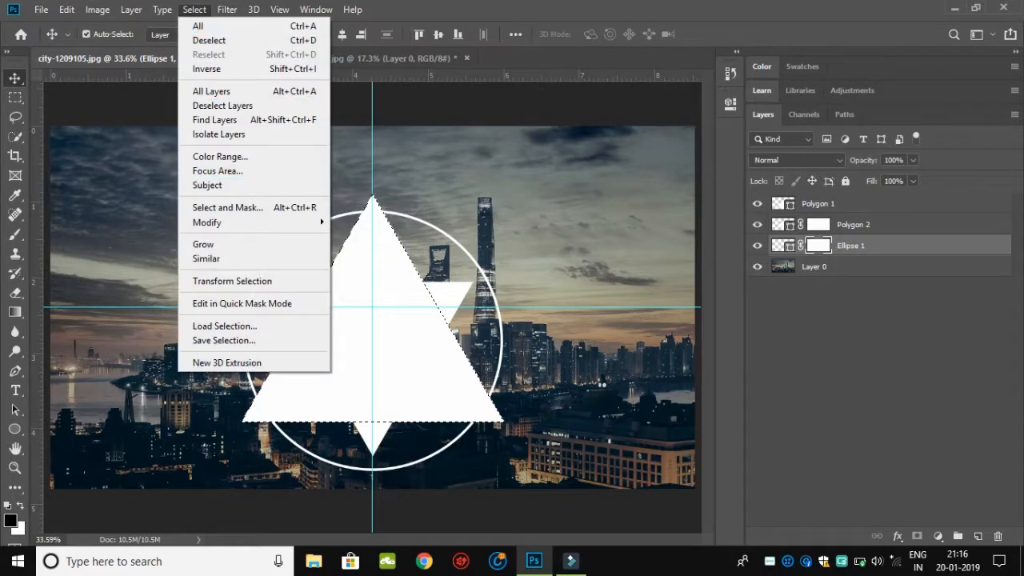
mouse_move(206, 222)
click(358, 250)
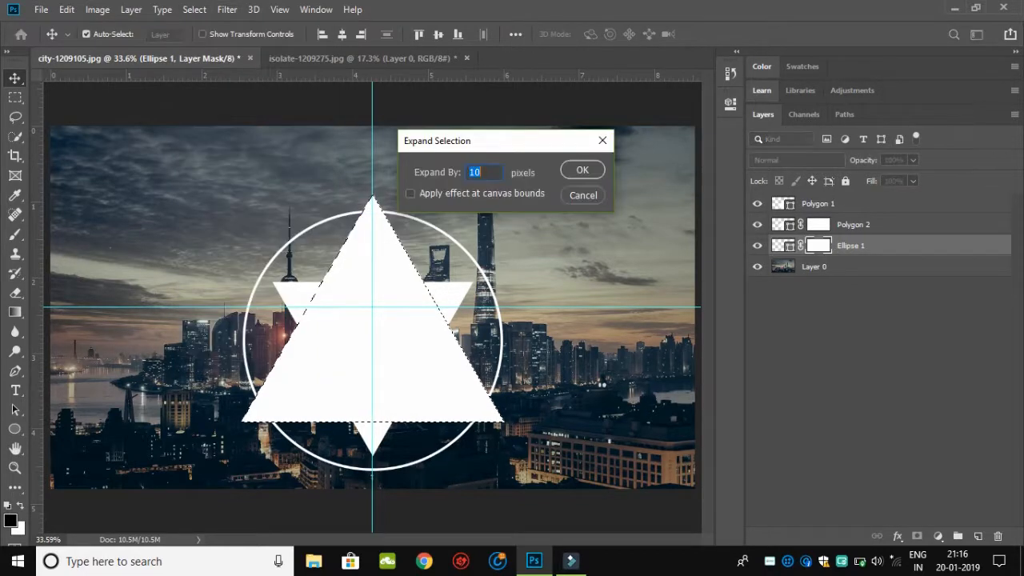
key(Return)
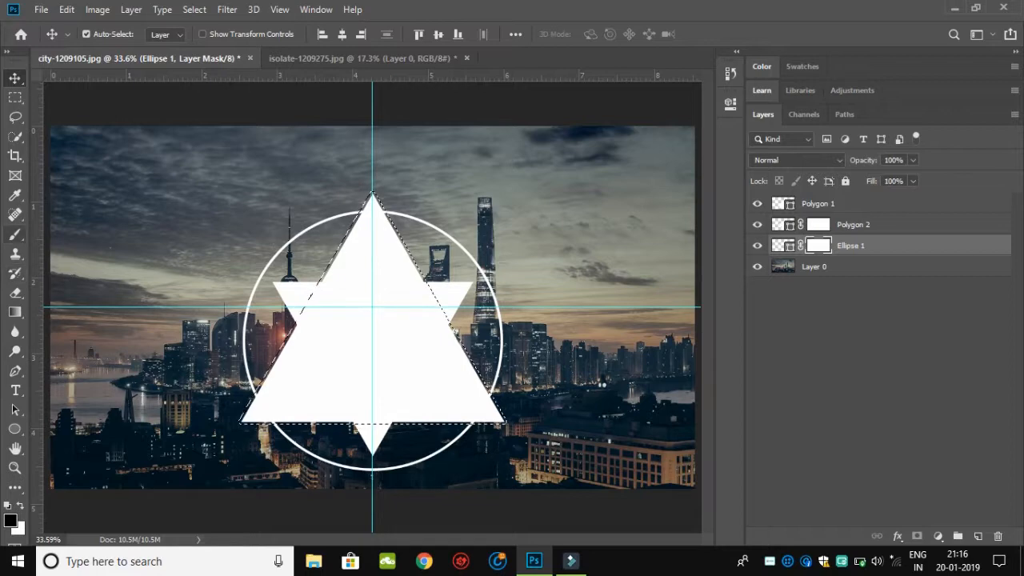
Step: Paint black with a 205 px hard brush inside the selection on the Ellipse 1 mask to hide the ring around the triangle
click(15, 234)
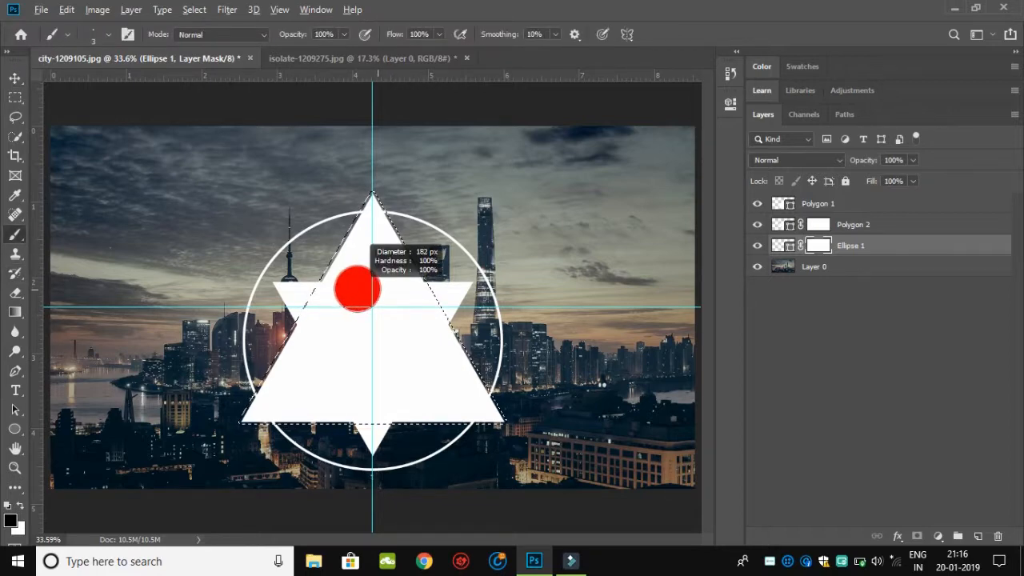
drag(378, 289, 381, 290)
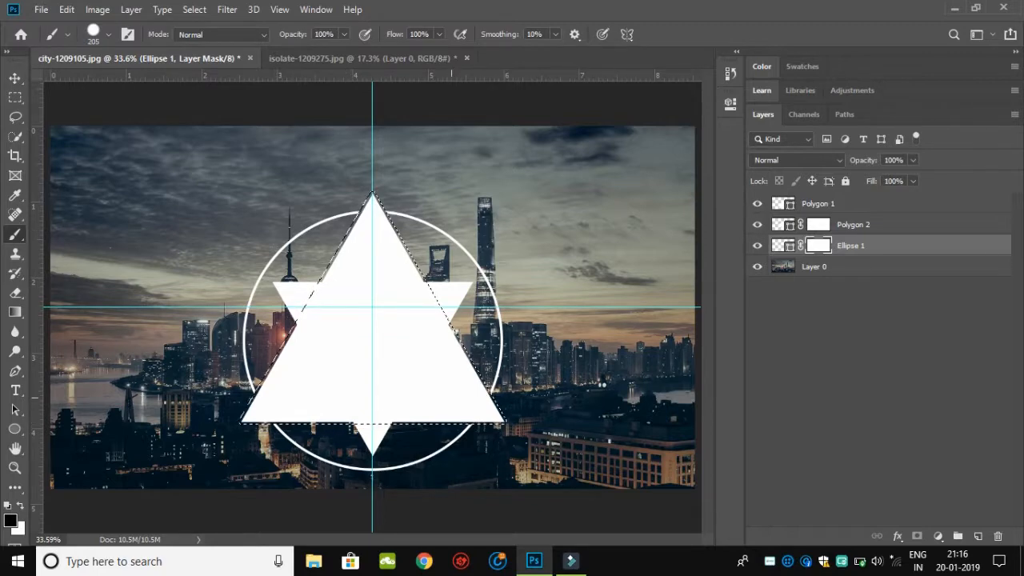
drag(525, 400, 541, 386)
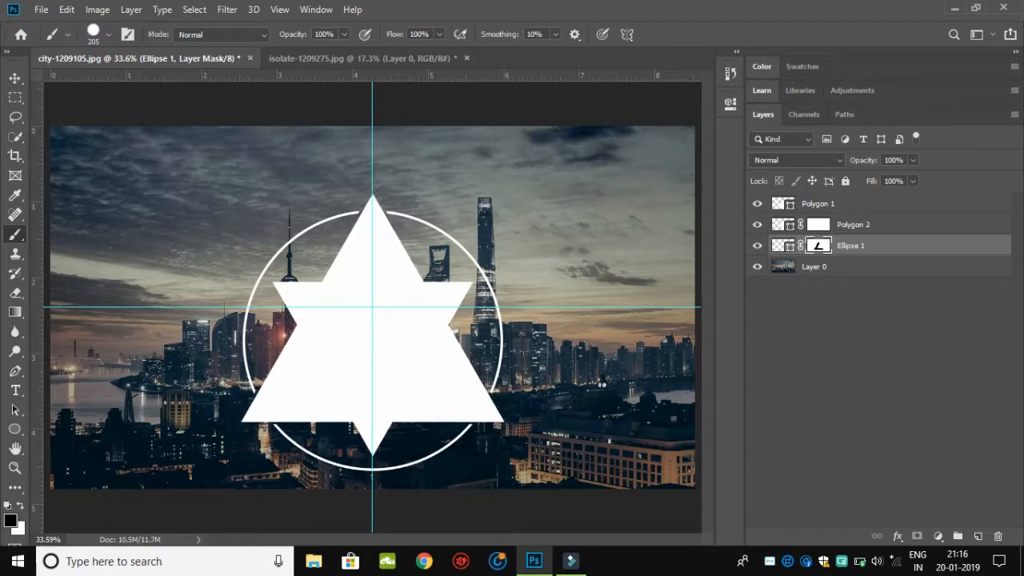
Step: Load the Polygon 1 triangle as a fresh selection and expand it by 30 pixels
click(194, 9)
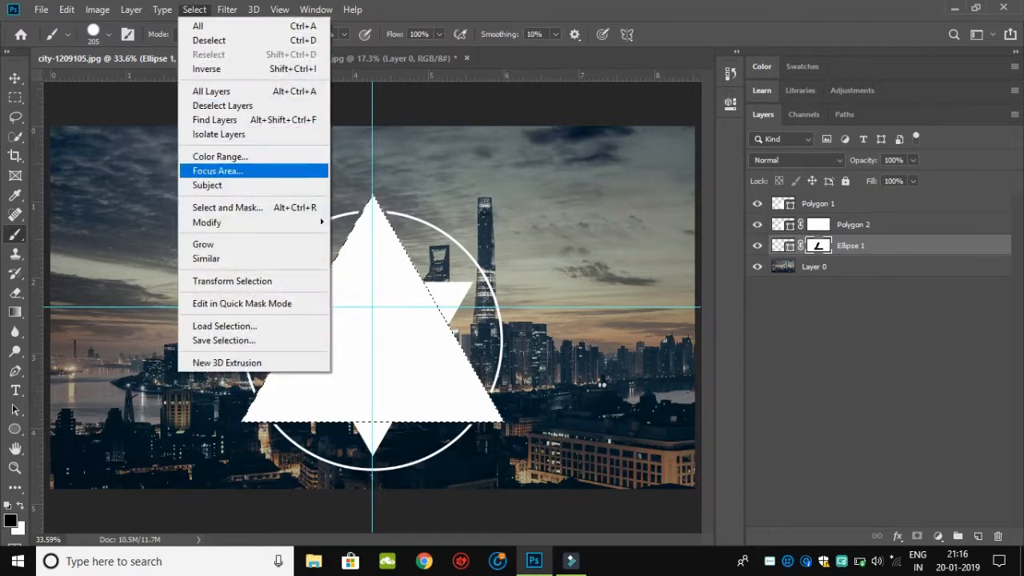
mouse_move(208, 223)
click(358, 250)
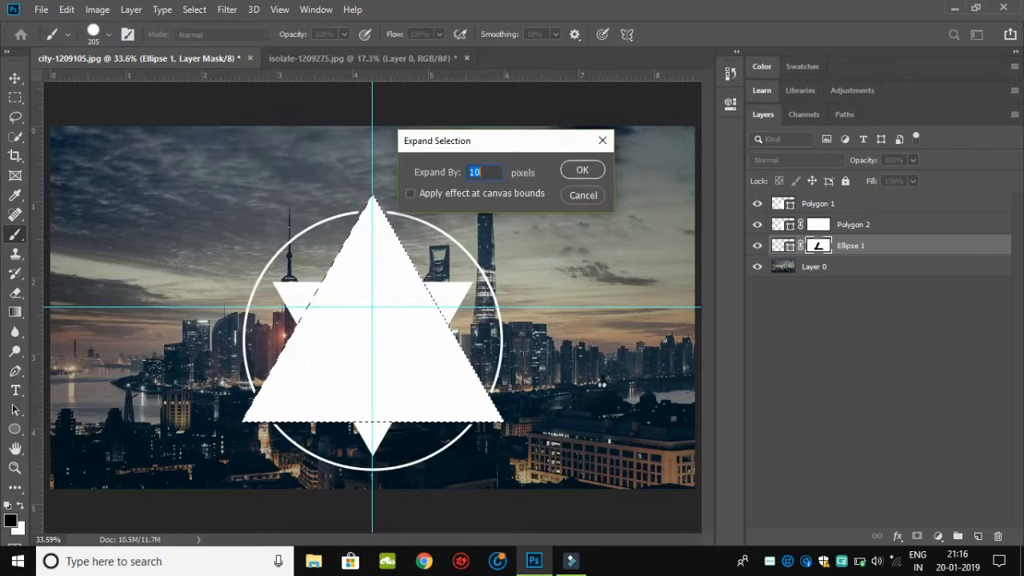
text(30)
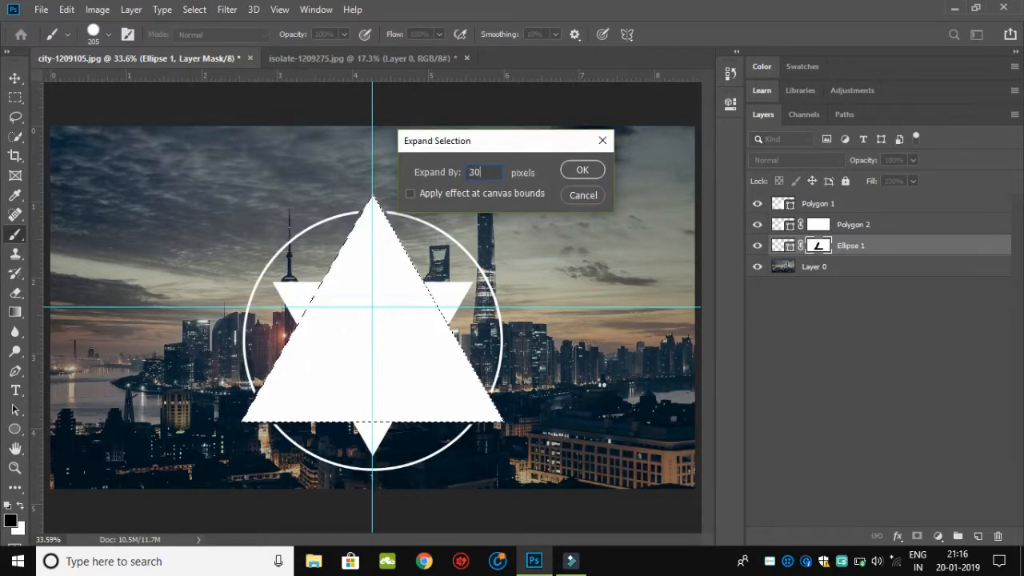
key(Return)
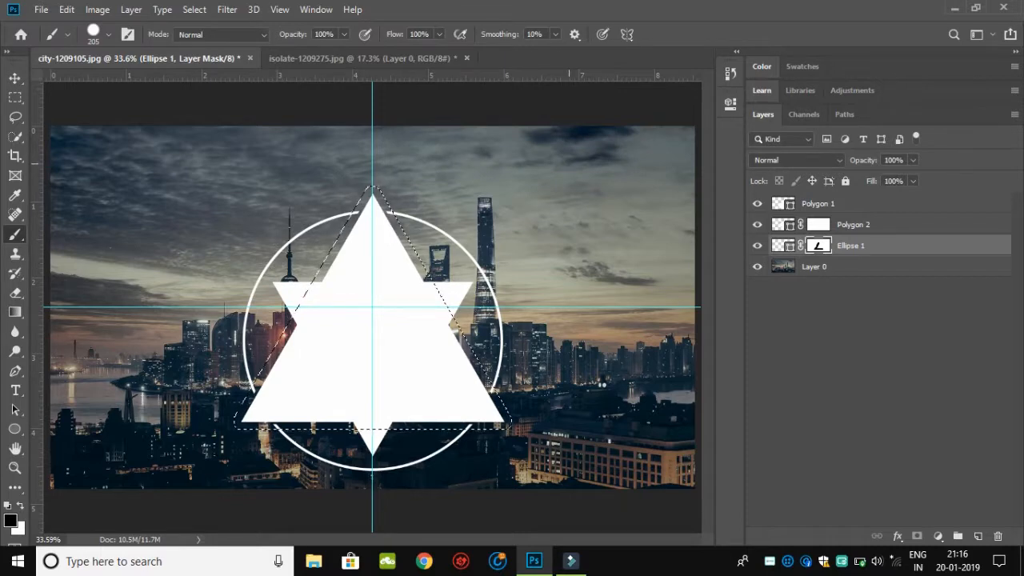
Step: Paint black inside the selection on the Polygon 2 mask to leave a gap around the large triangle, and deselect
click(819, 225)
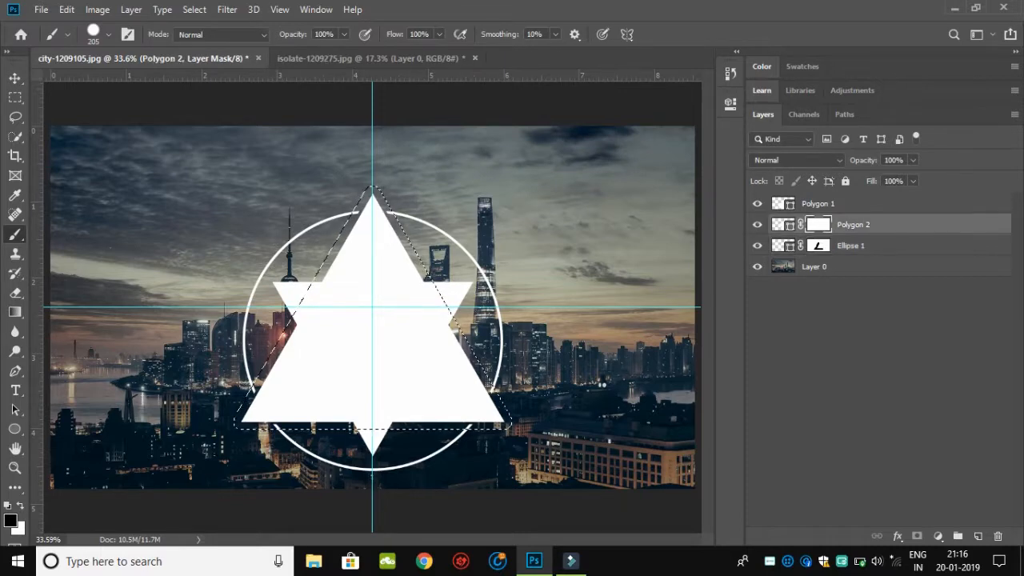
mouse_move(332, 294)
mouse_down()
mouse_move(304, 356)
mouse_move(324, 400)
mouse_move(429, 419)
mouse_move(445, 342)
mouse_move(420, 261)
mouse_up()
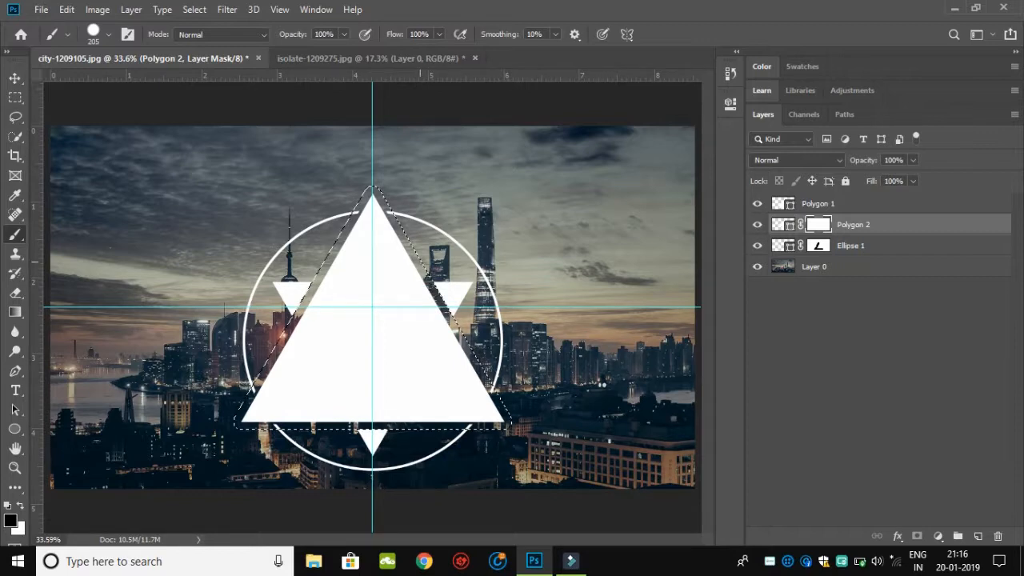
key(ctrl+d)
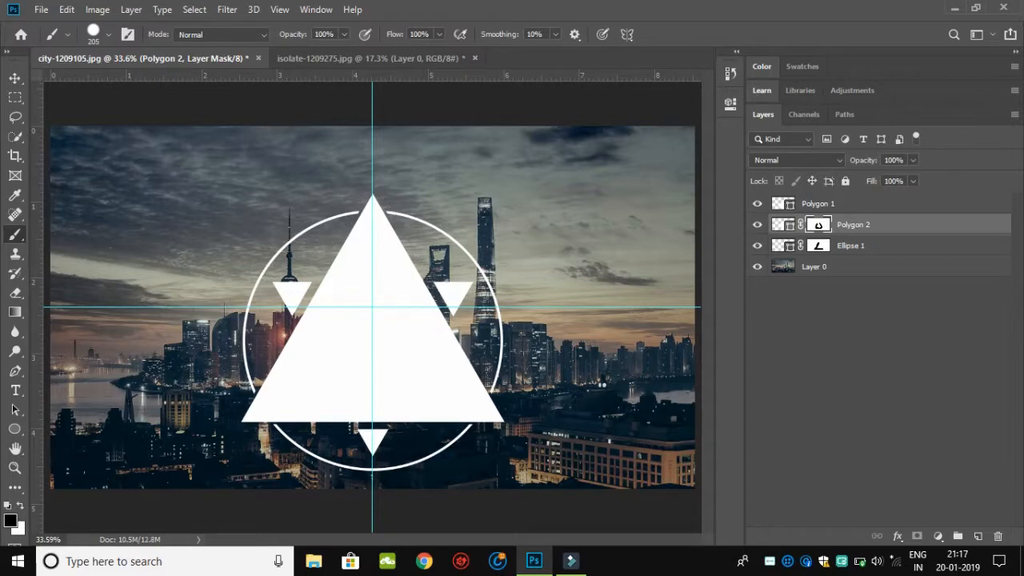
Step: Group the Polygon 1 and Polygon 2 layers
ctrl+click(818, 204)
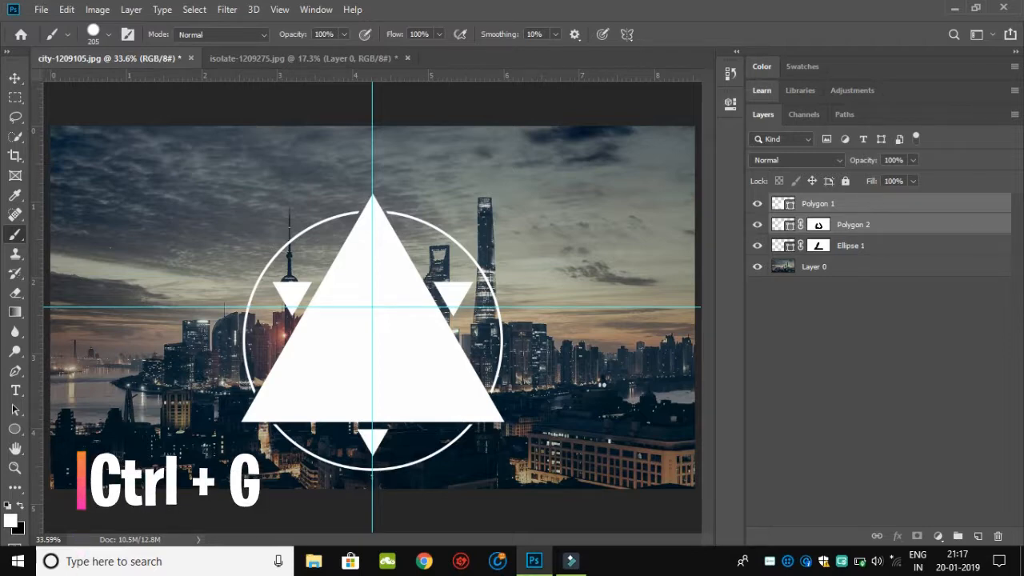
key(ctrl+g)
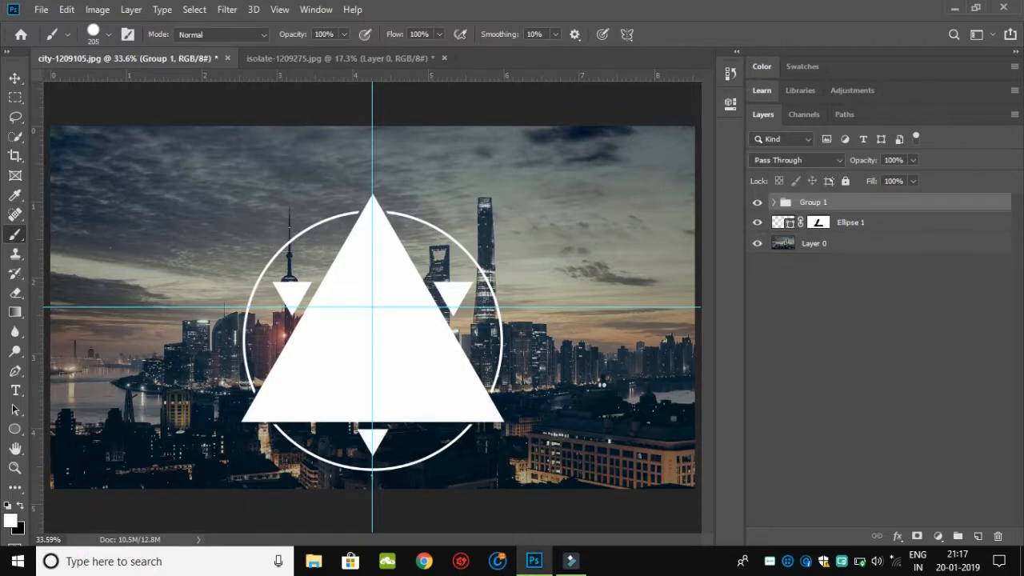
Step: Bring the mountain photo from isolate-1209275.jpg into the city document as a layer above Group 1
click(340, 59)
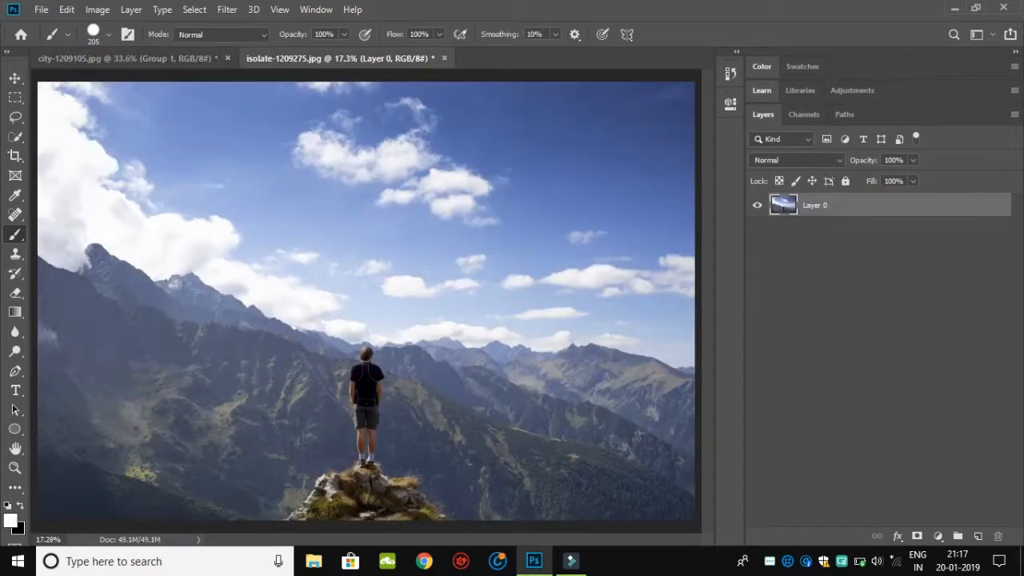
click(14, 78)
drag(433, 291, 372, 307)
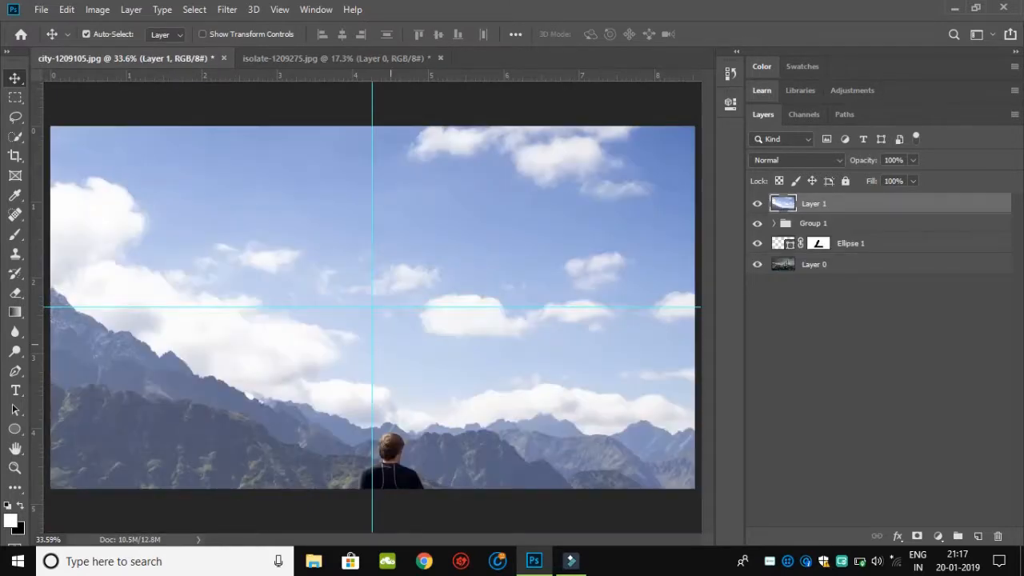
Step: Scale the mountain photo proportionally to about 27.65% and centre it horizontally over the triangles, at about X 1280 px, Y 768.5 px
scroll(372, 306, down, 3)
key(ctrl+t)
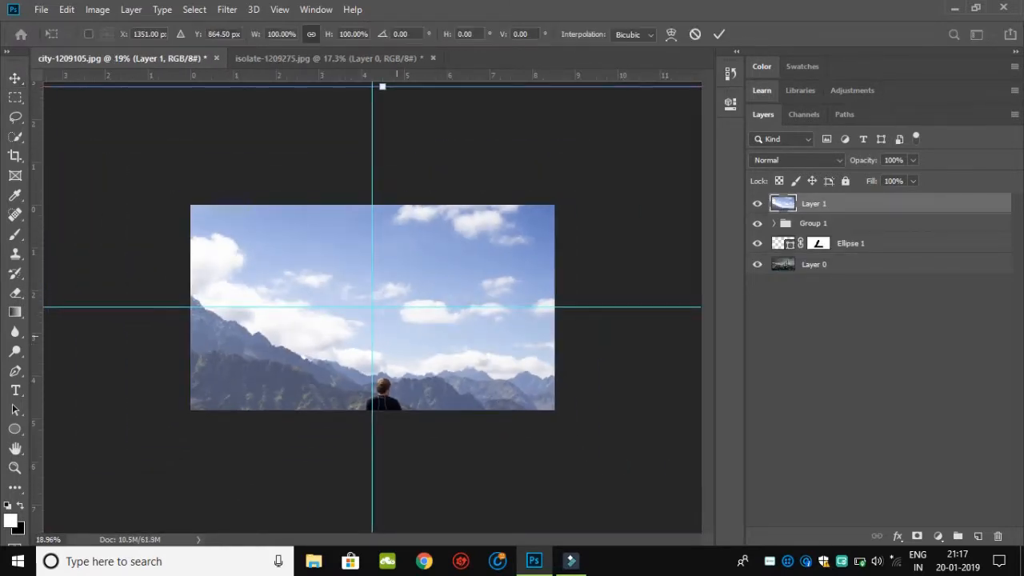
scroll(372, 306, down, 2)
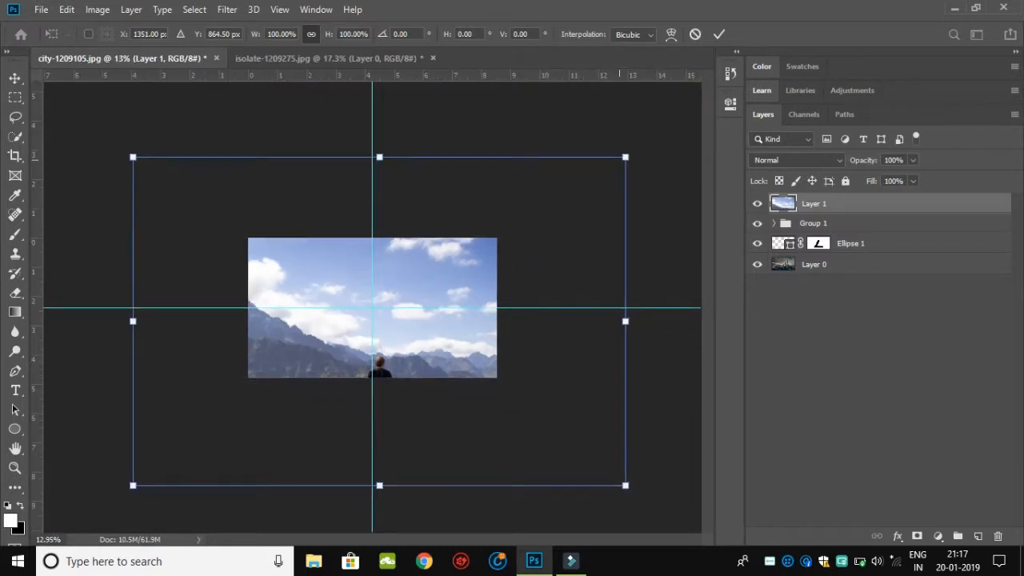
drag(625, 157, 447, 276)
key(ctrl+plus)
key(ctrl+plus)
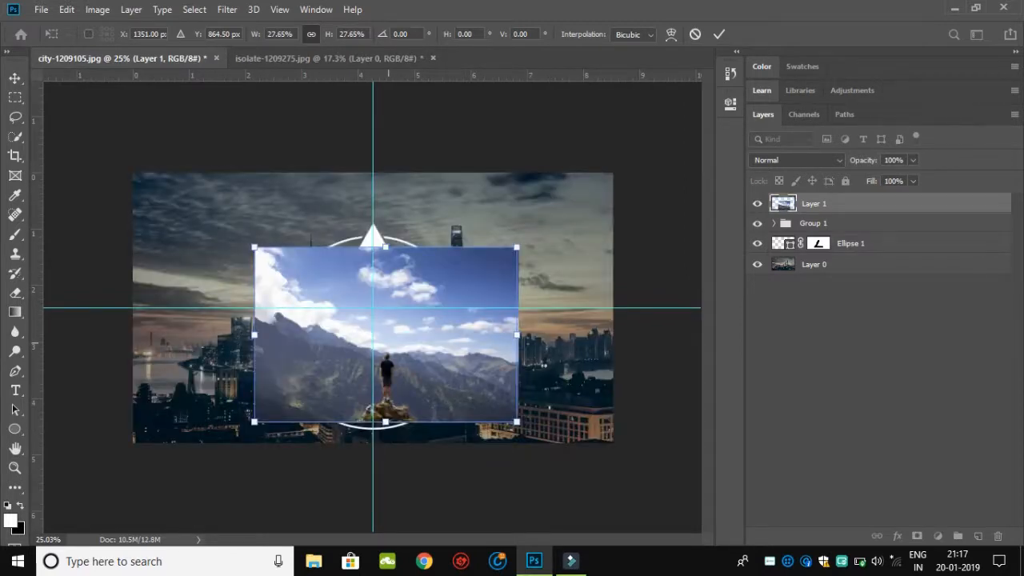
key(ctrl+plus)
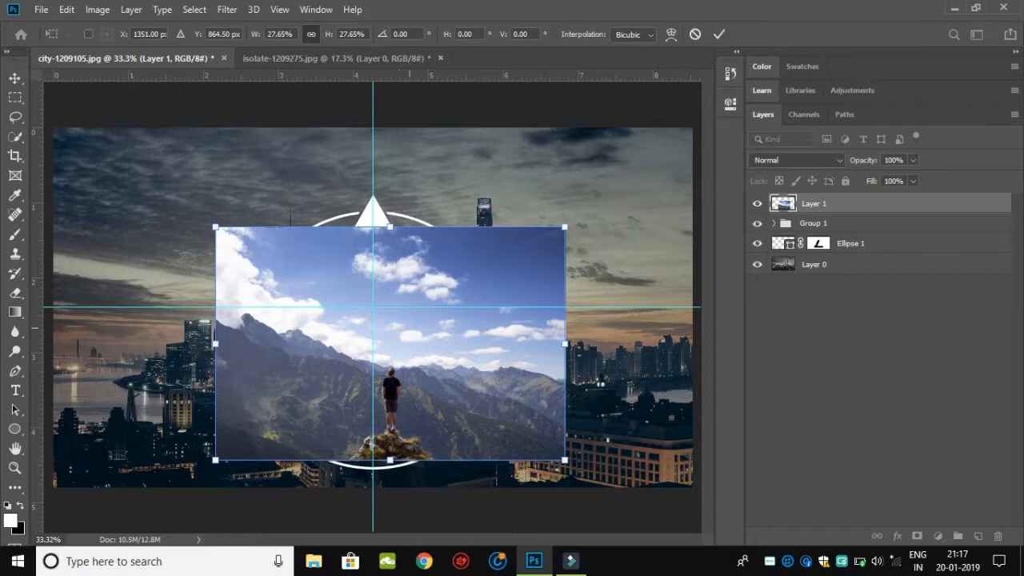
drag(427, 308, 408, 284)
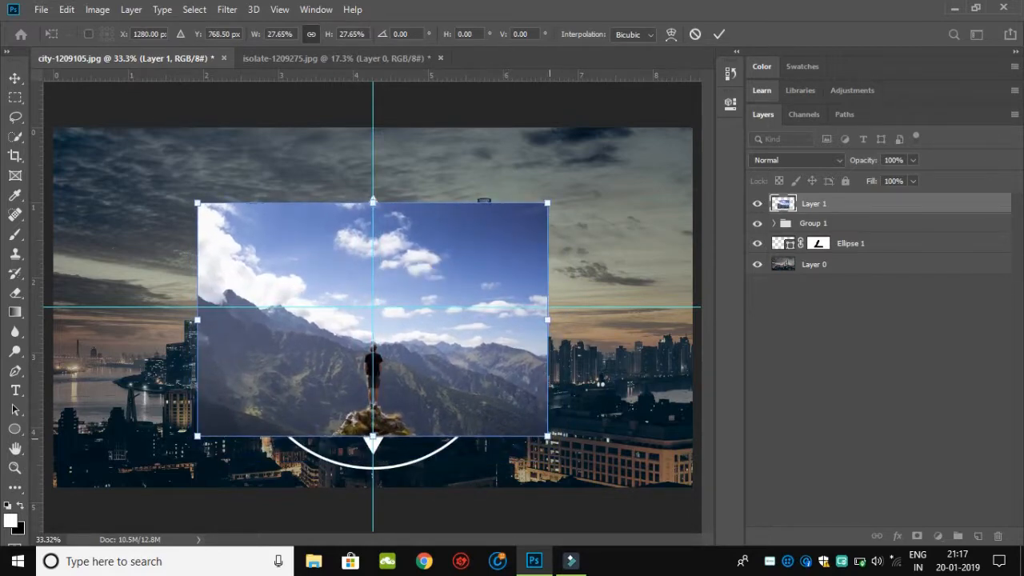
Step: Enlarge the mountain photo to about 30.61% at about Y 786 px to cover the triangles, and clip it to Group 1
mouse_move(547, 436)
mouse_down()
mouse_move(569, 450)
mouse_move(560, 447)
mouse_up()
drag(446, 361, 440, 370)
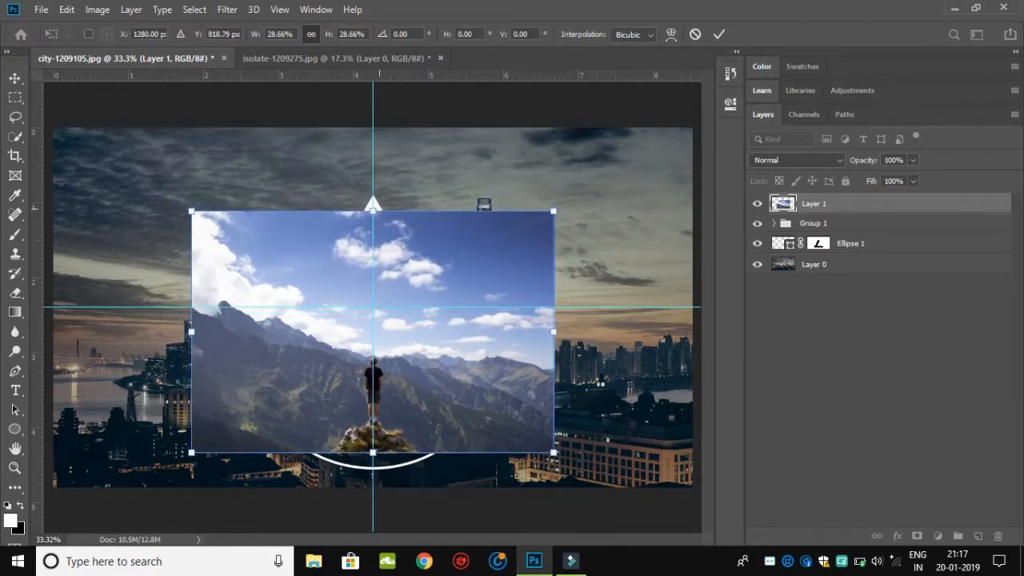
drag(373, 210, 373, 194)
click(719, 33)
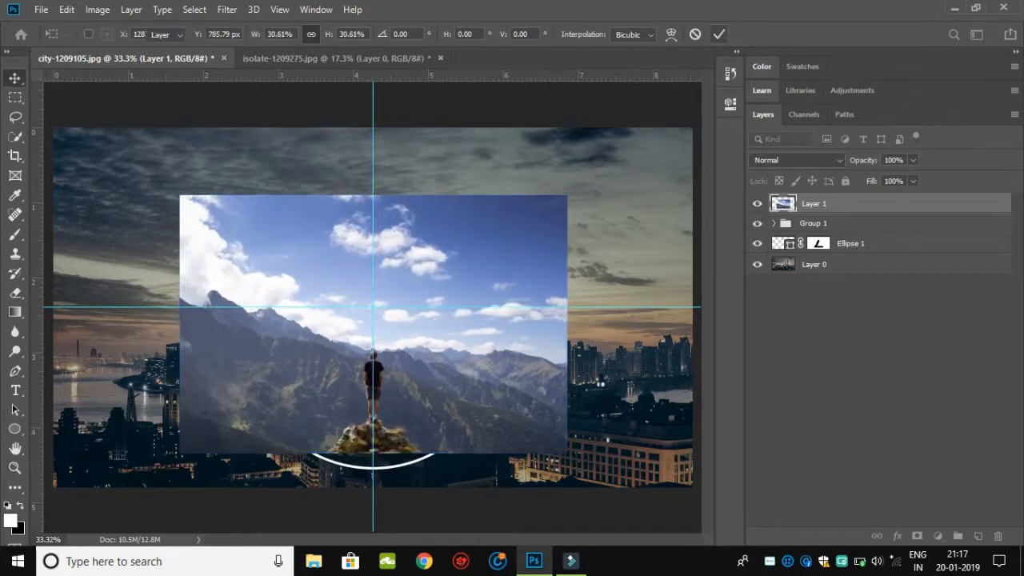
right_click(837, 203)
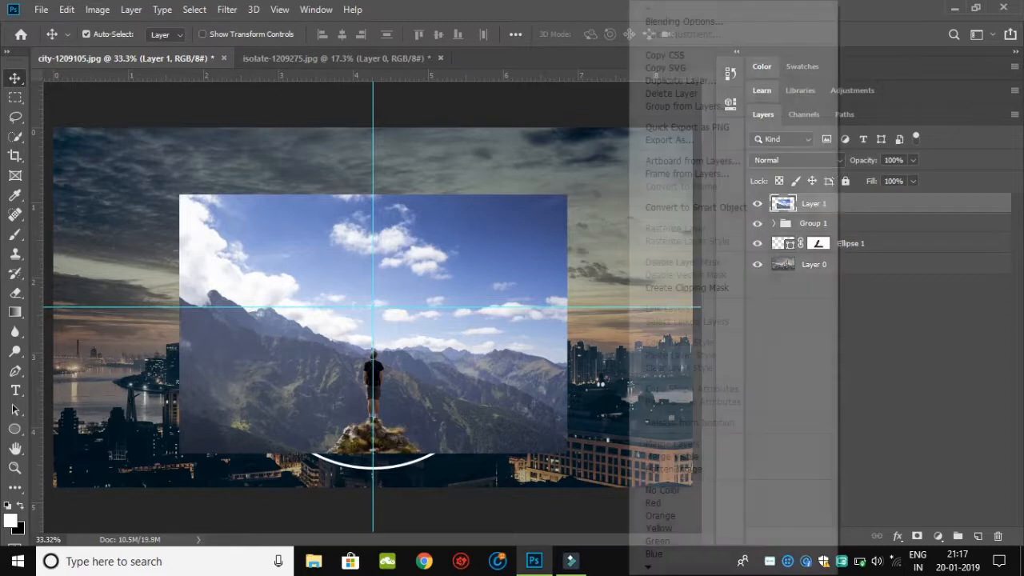
click(687, 287)
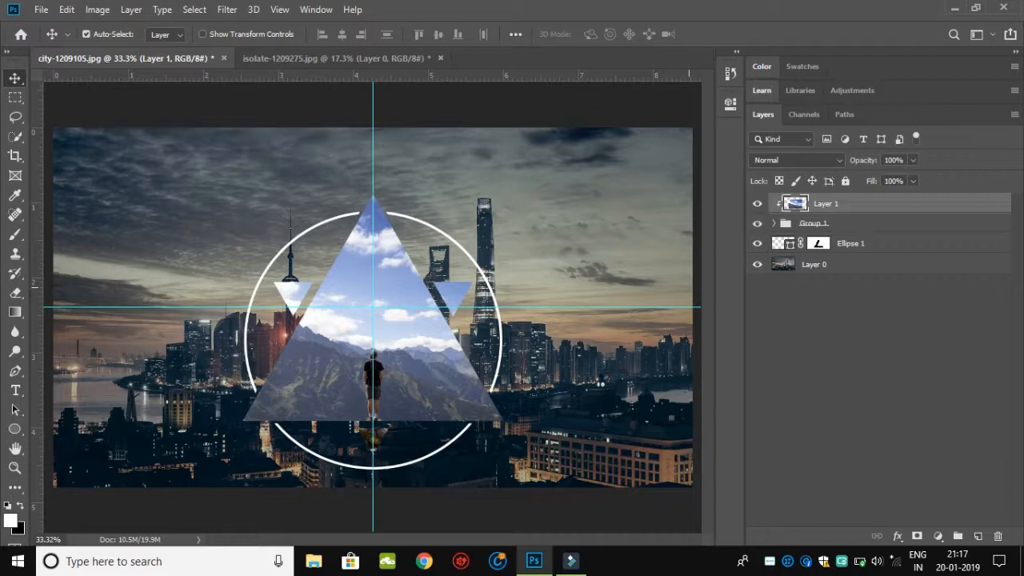
Step: Duplicate the city photo Layer 0 and place the copy directly above the Ellipse 1 layer
click(814, 264)
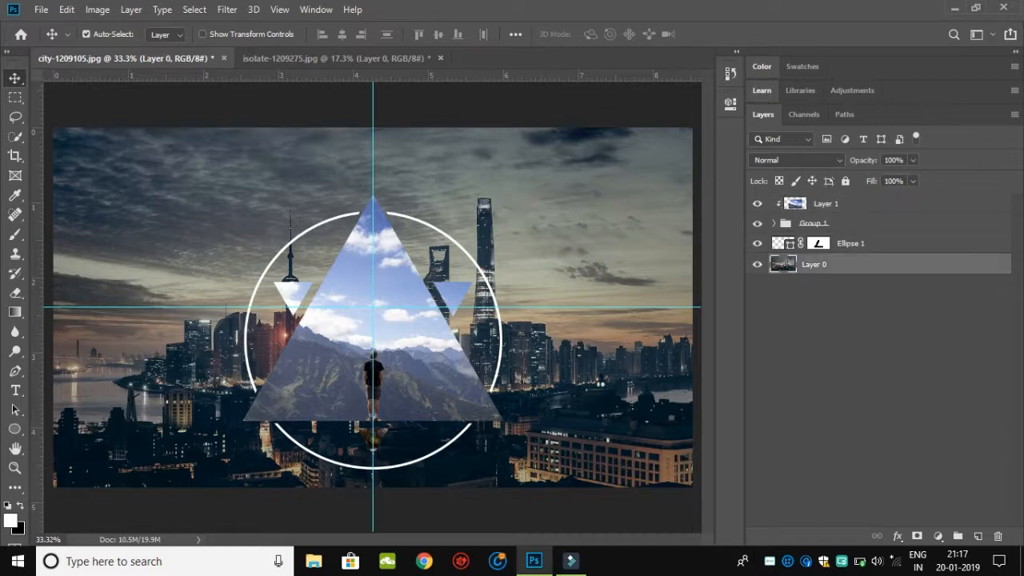
key(ctrl)
key(ctrl+j)
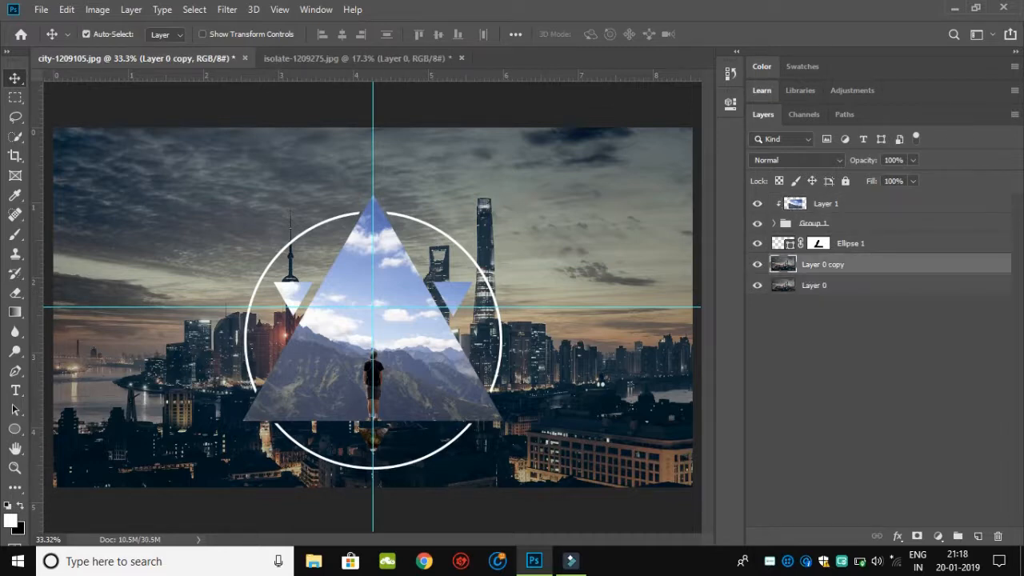
drag(822, 264, 818, 244)
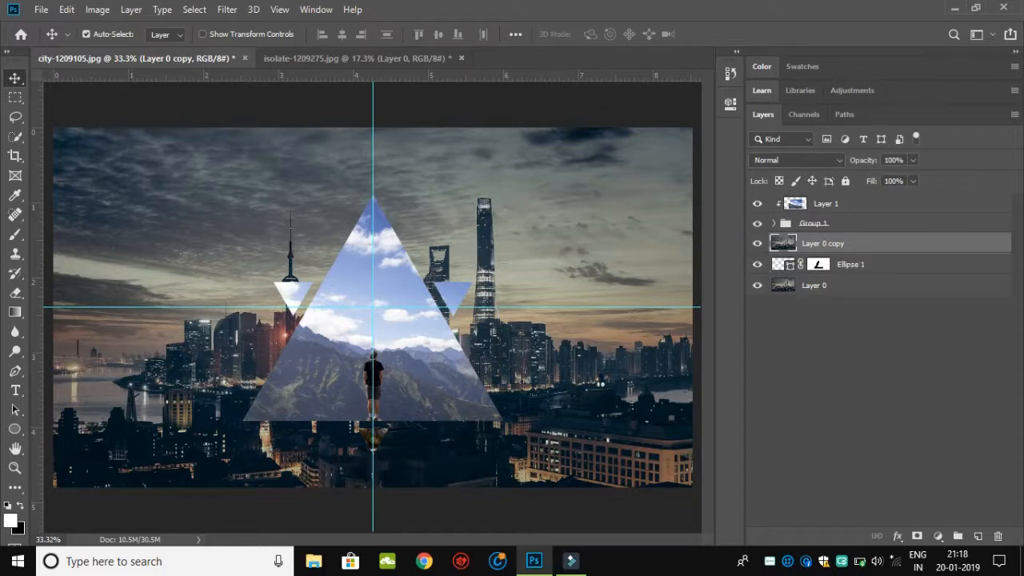
Step: Flip the Layer 0 copy vertically with a height of -100% and clip it to the Ellipse 1 ring
key(ctrl)
key(ctrl+t)
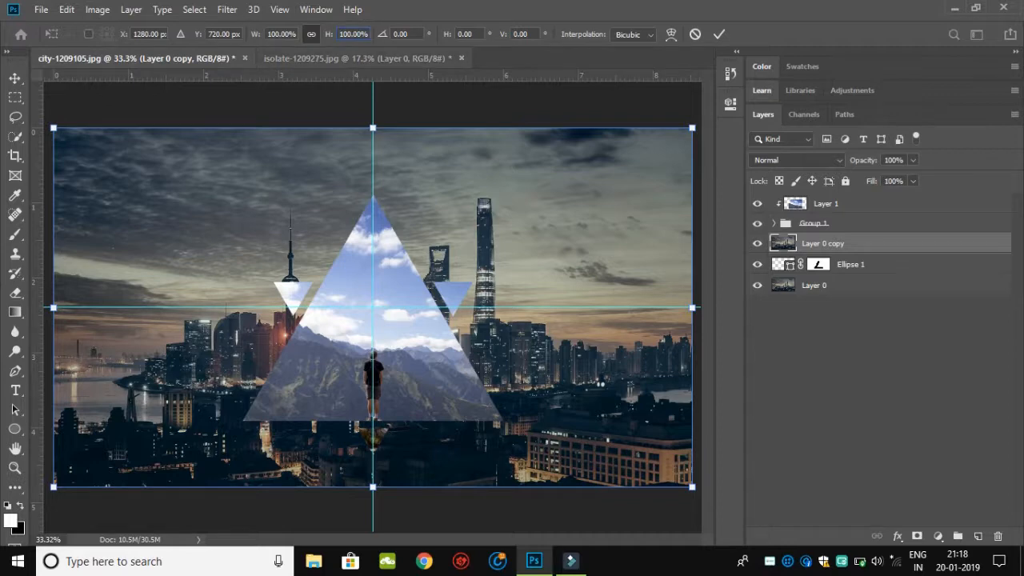
text(-)
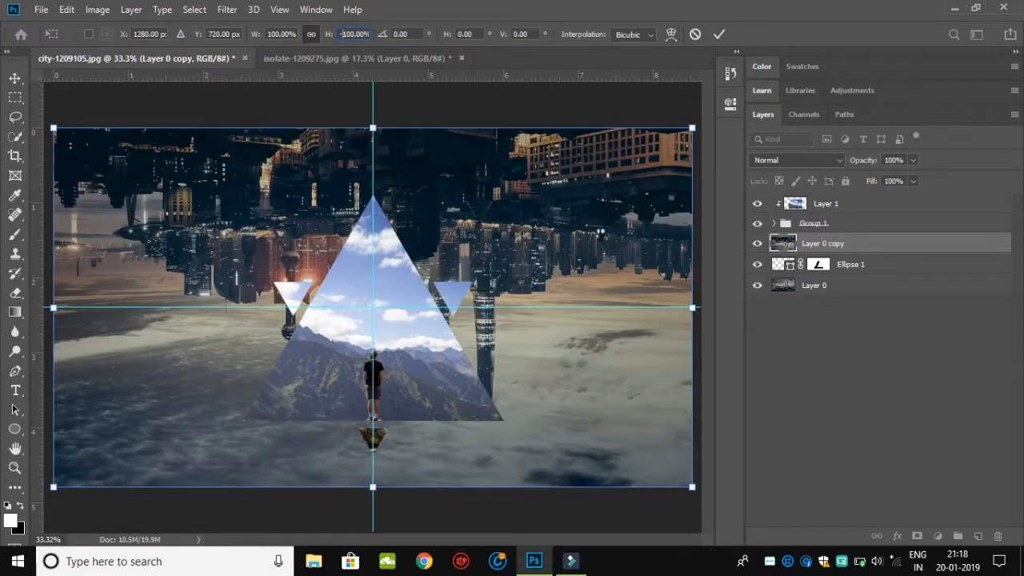
key(Return)
right_click(855, 244)
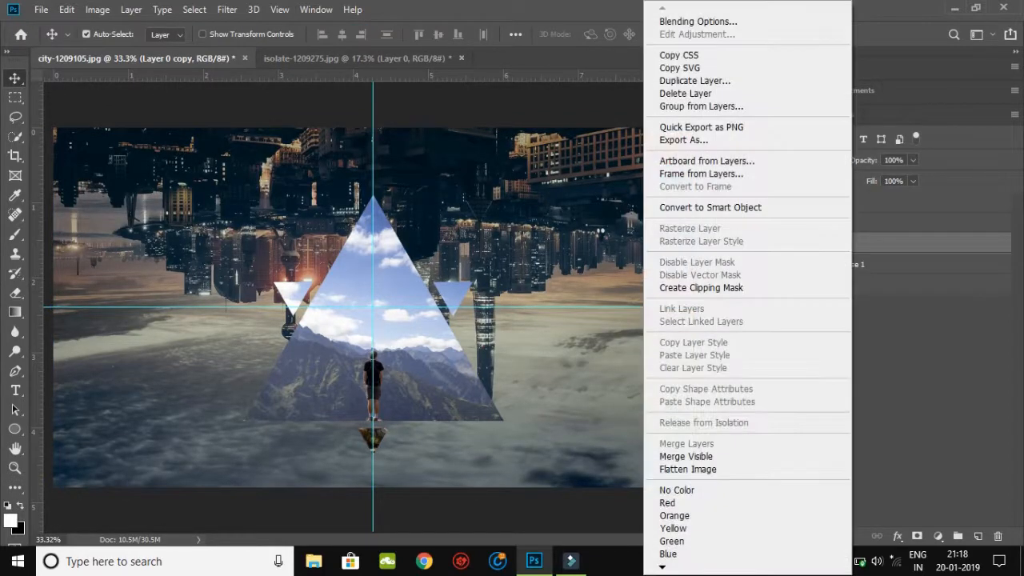
click(768, 286)
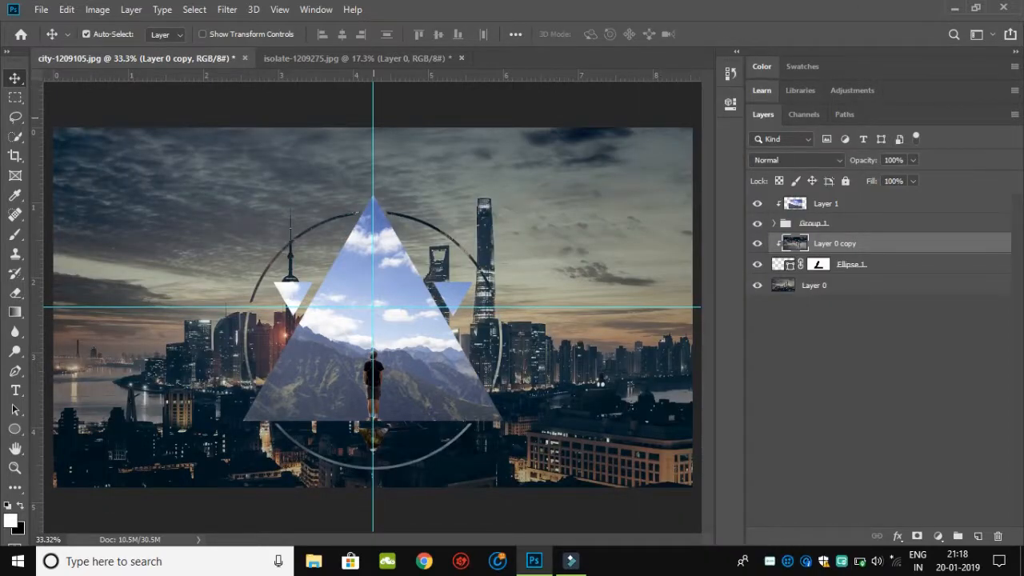
Step: Remove the vertical guide from the canvas
drag(373, 117, 16, 120)
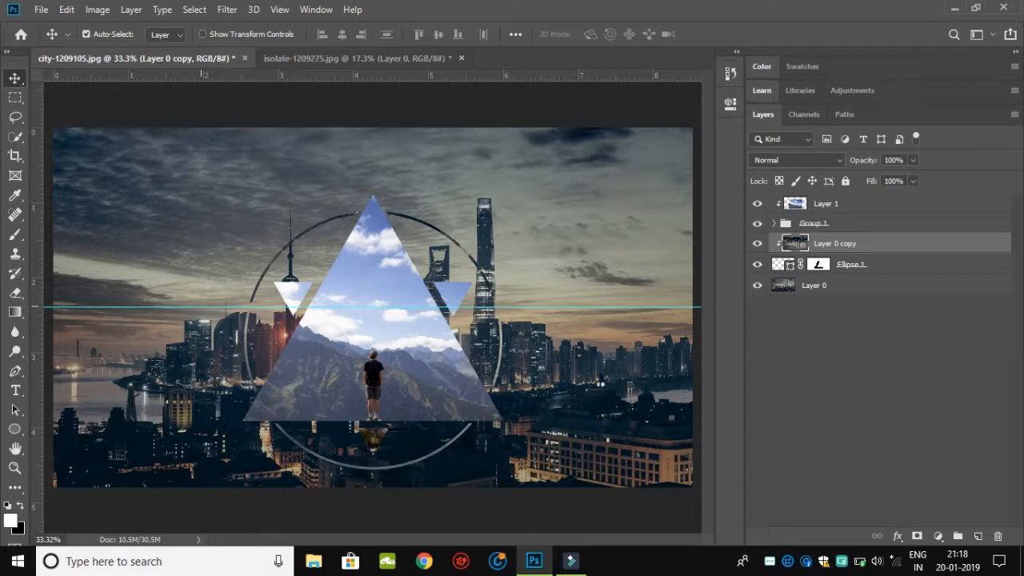
Step: Remove the horizontal guide from the canvas and add an empty layer above the mountain photo's Layer 1
drag(201, 306, 282, 12)
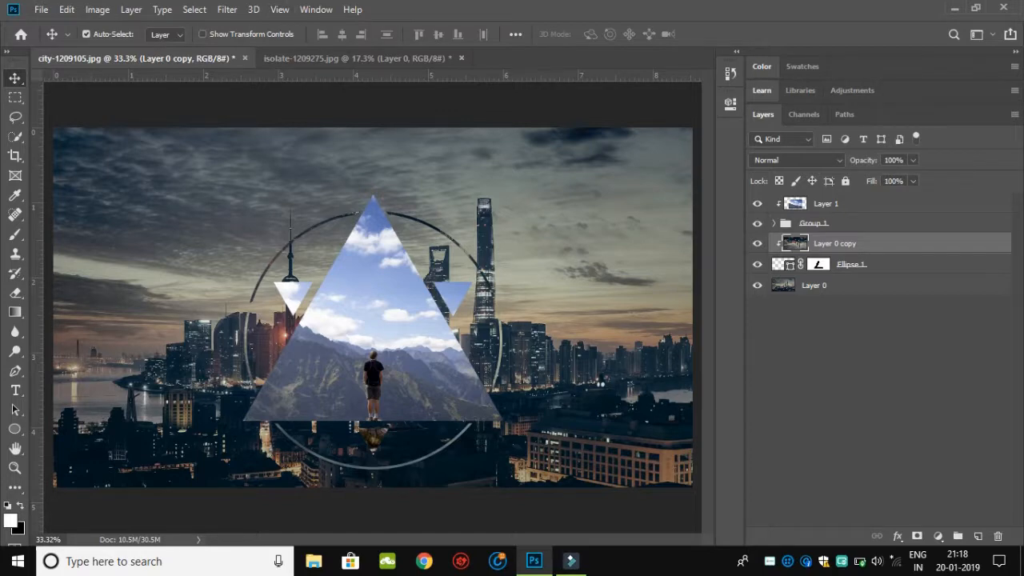
click(846, 204)
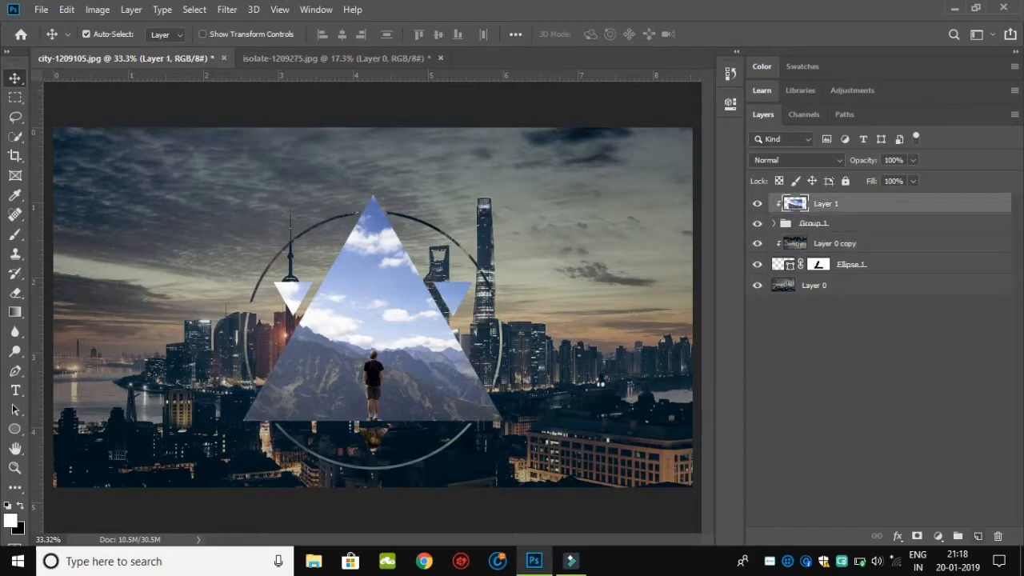
click(977, 535)
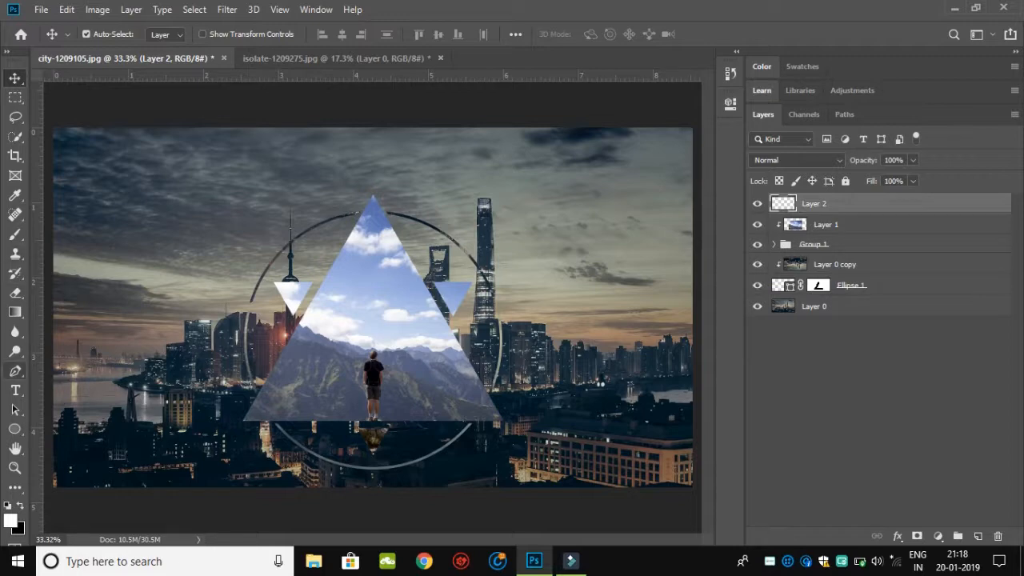
Step: Trace a closed triangular path along the three corners of the large mountain triangle with the Pen tool
click(14, 371)
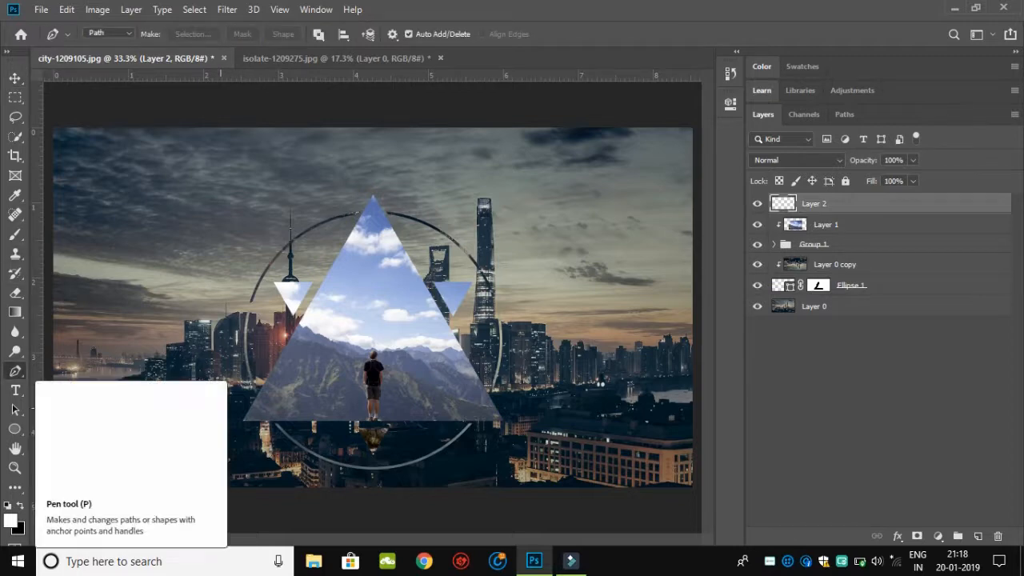
scroll(298, 432, up, 5)
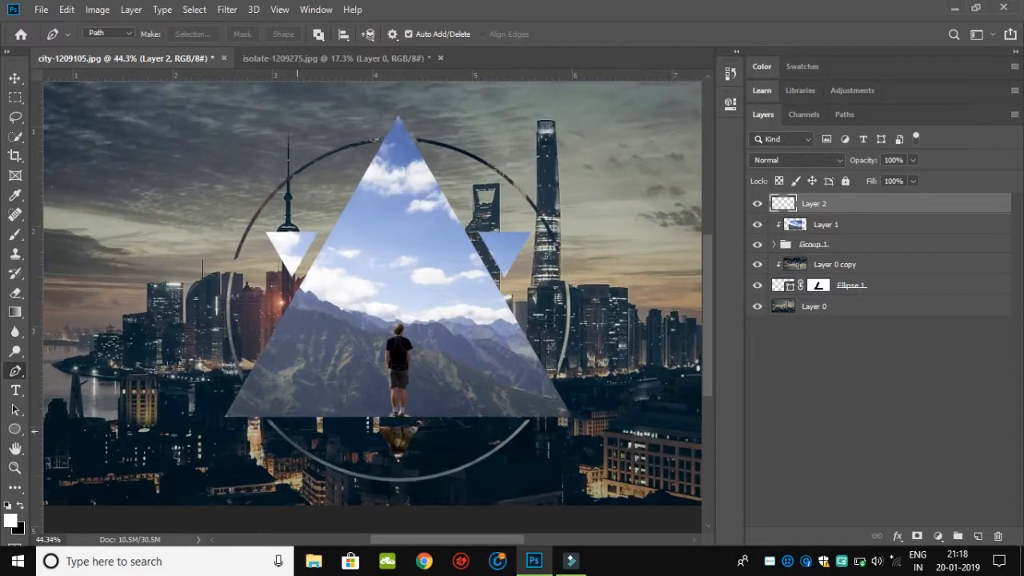
scroll(296, 430, down, 2)
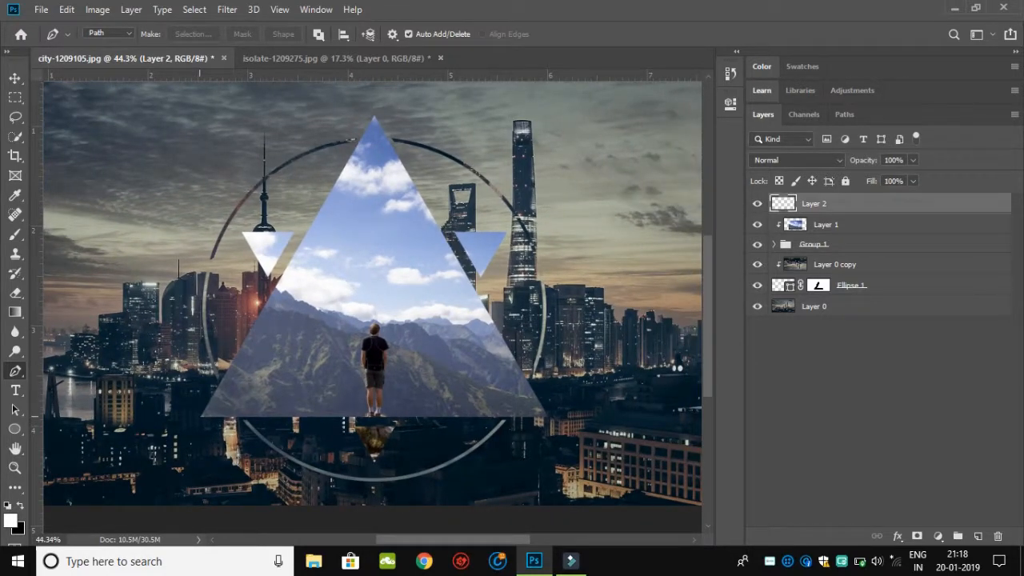
click(200, 416)
click(373, 118)
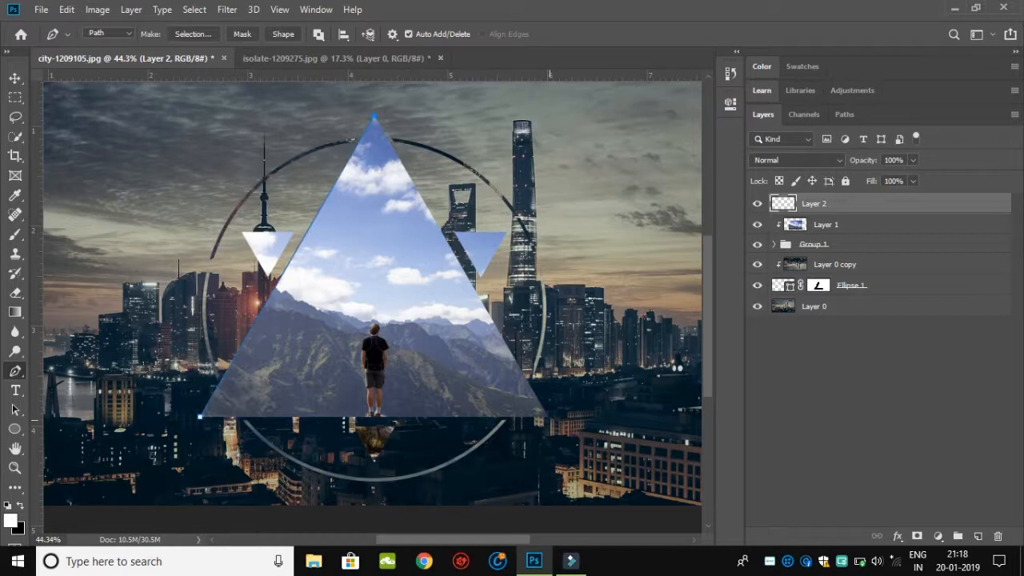
click(547, 416)
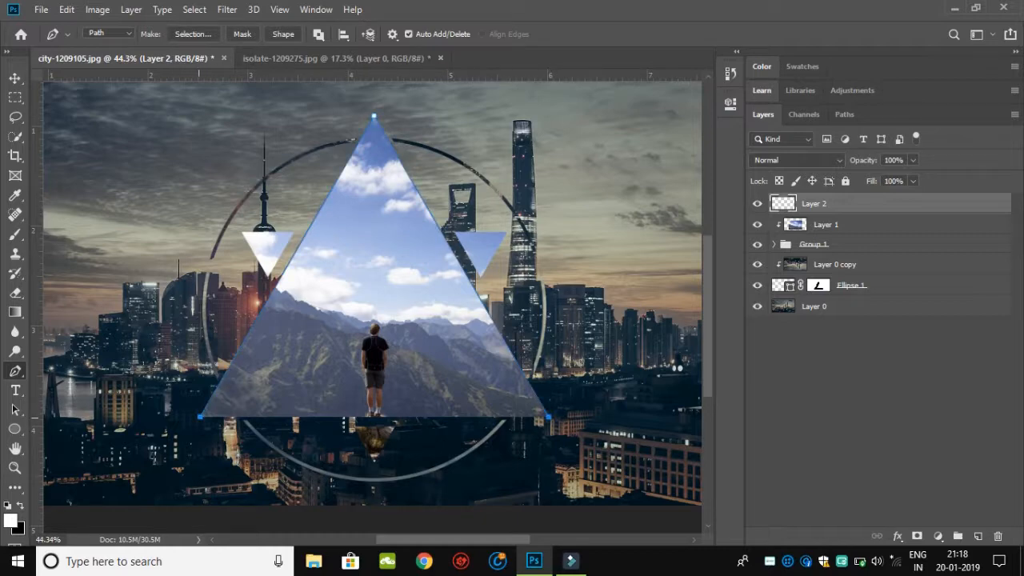
click(200, 416)
Step: Stroke the triangle path on the empty layer with a white 5 px brush, Simulate Pressure off, and dismiss the path
click(14, 234)
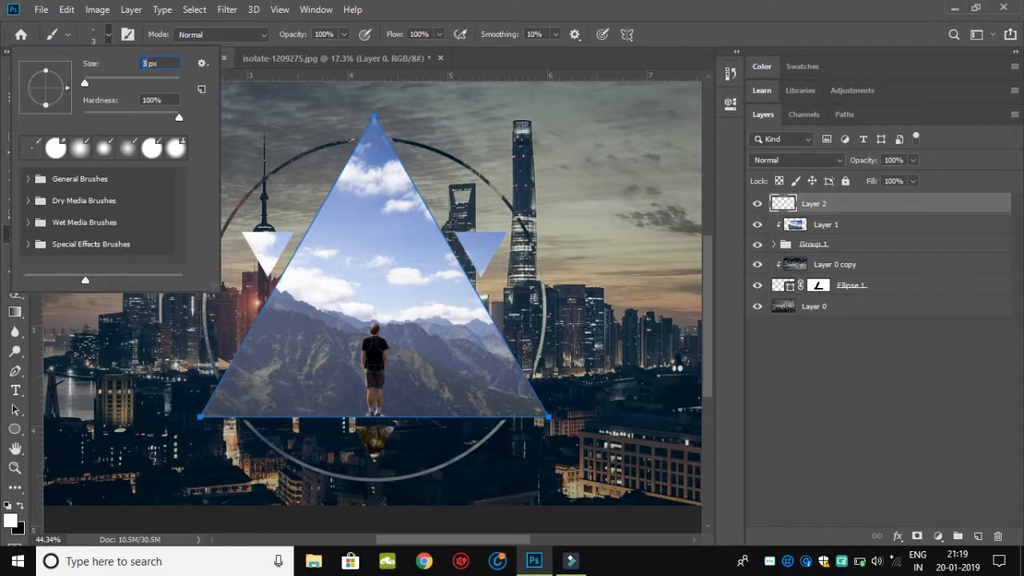
text(5)
key(Return)
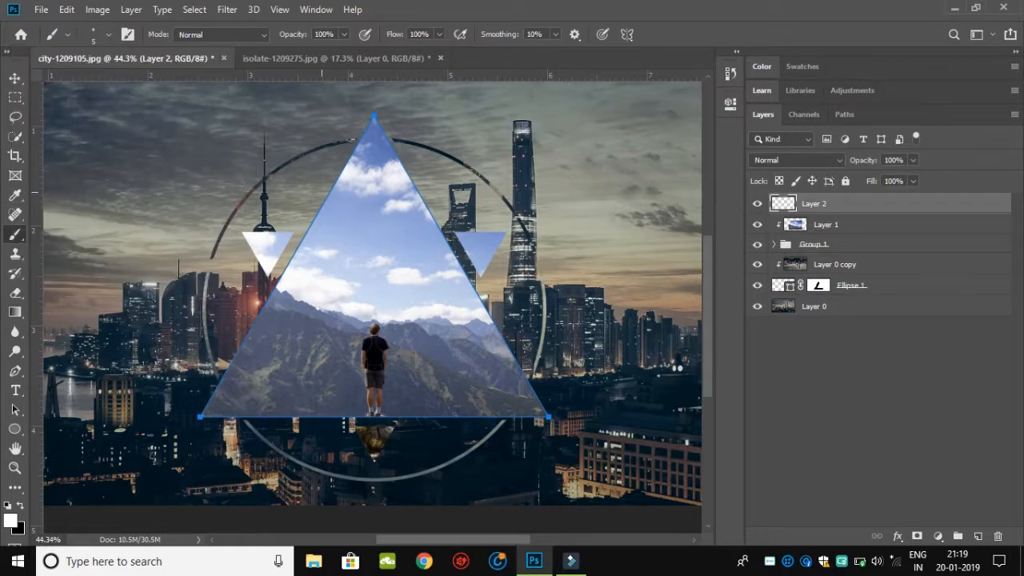
key(p)
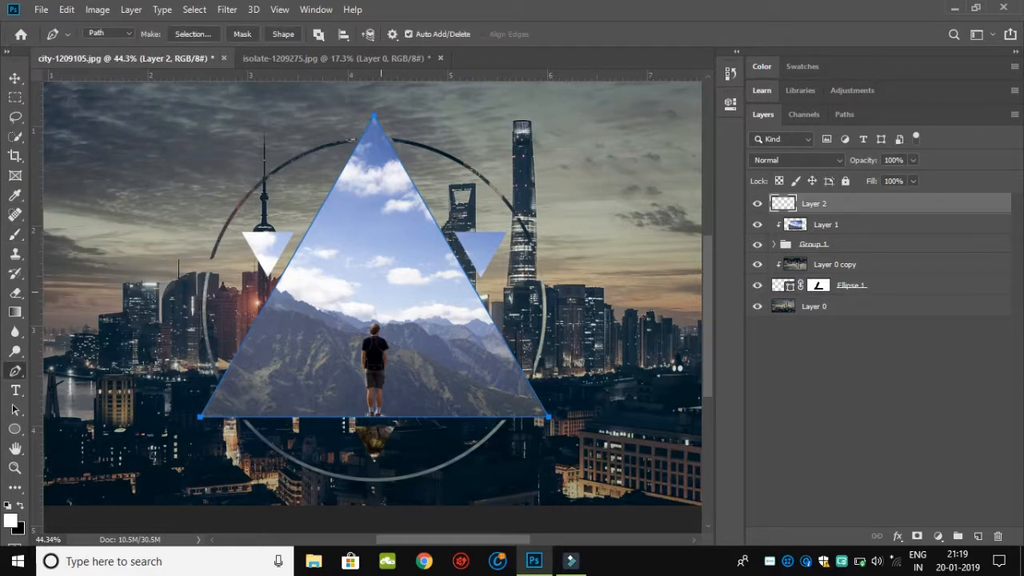
right_click(382, 213)
click(426, 313)
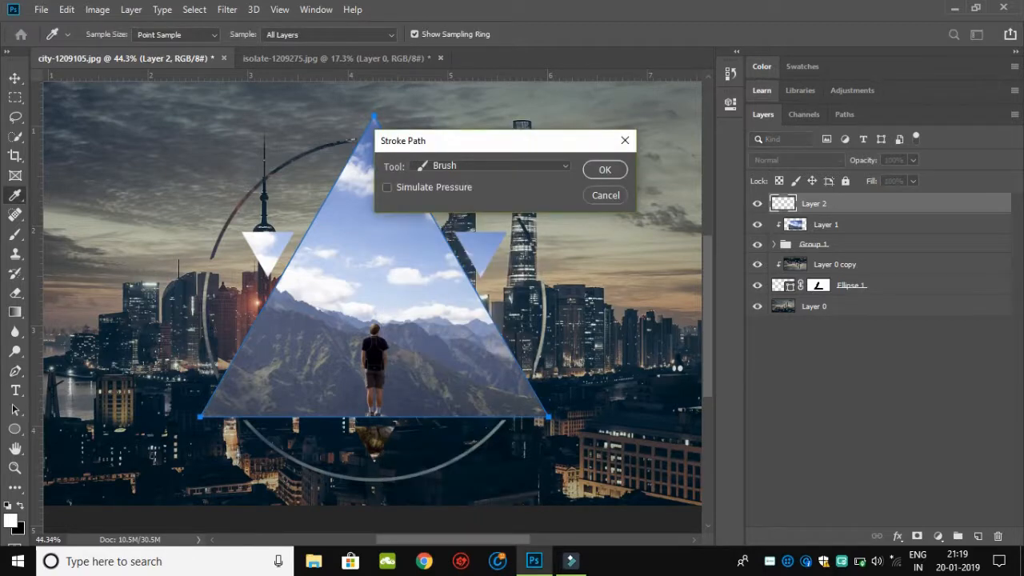
click(605, 170)
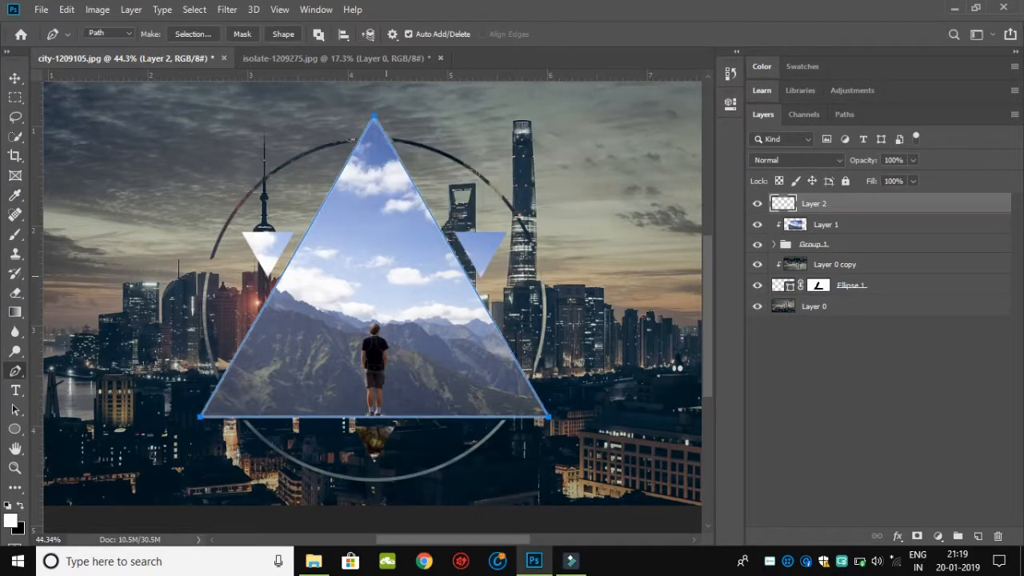
key(Return)
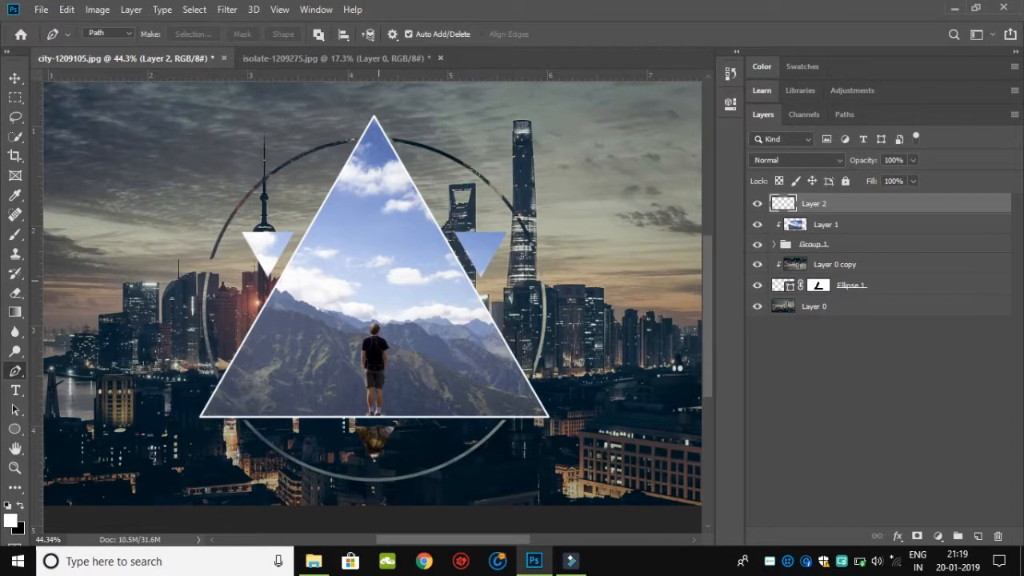